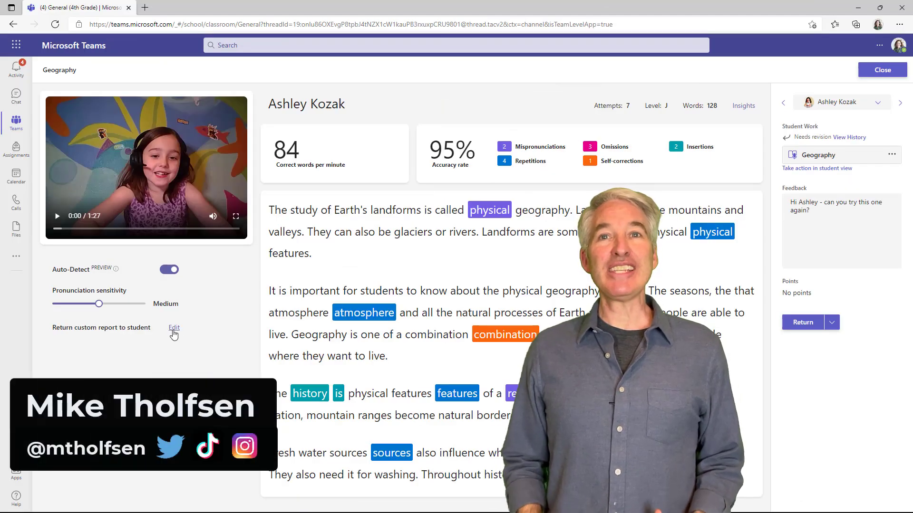
# Open the custom report options for the student and toggle omissions, self-corrections, accuracy rate, number of attempts and reading level.
pyautogui.click(174, 329)
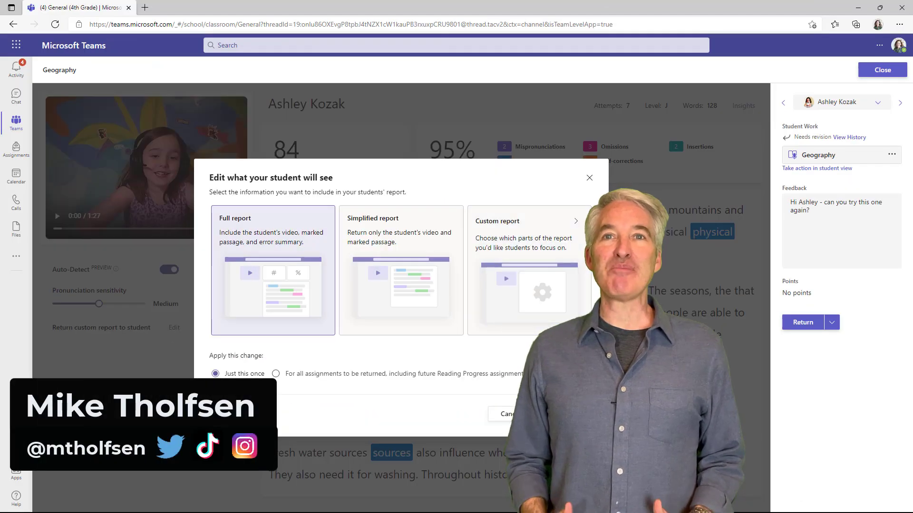
pyautogui.click(525, 295)
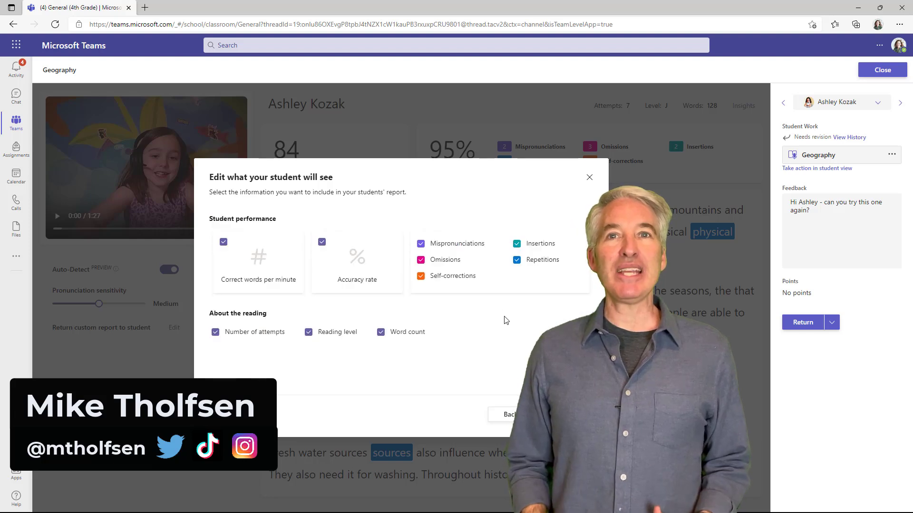
pyautogui.click(421, 261)
pyautogui.click(420, 277)
pyautogui.click(357, 259)
pyautogui.click(215, 332)
pyautogui.click(309, 332)
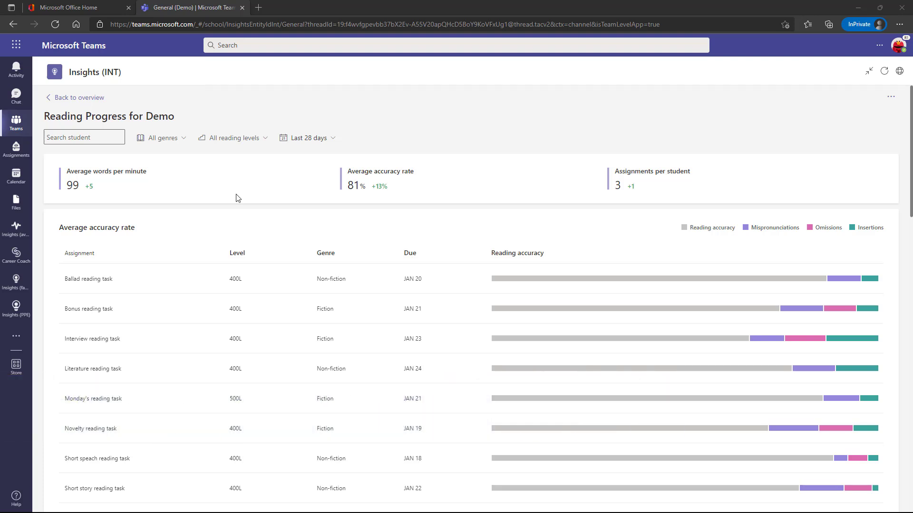
# Create a Reading Progress challenge assignment from the class's challenging words and continue with the generated word list.
pyautogui.scroll(-10, 236, 194)
pyautogui.scroll(-3, 278, 222)
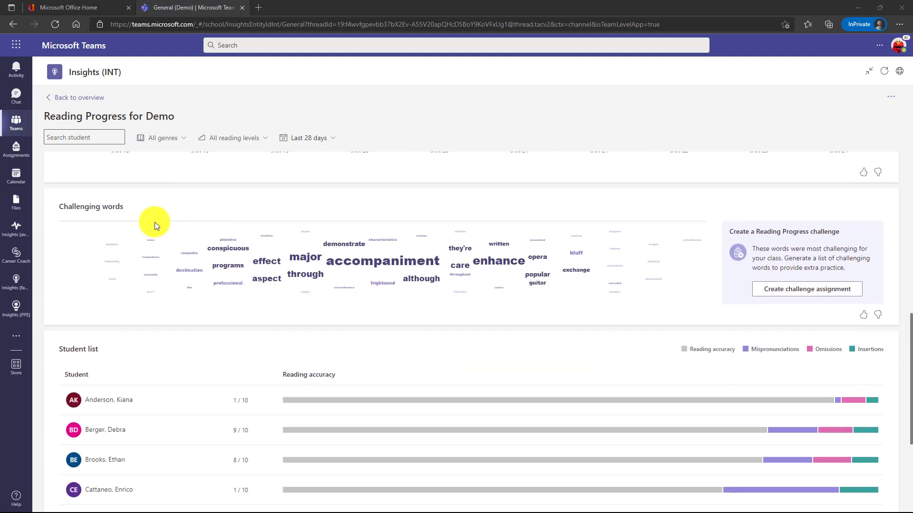
pyautogui.moveTo(337, 247)
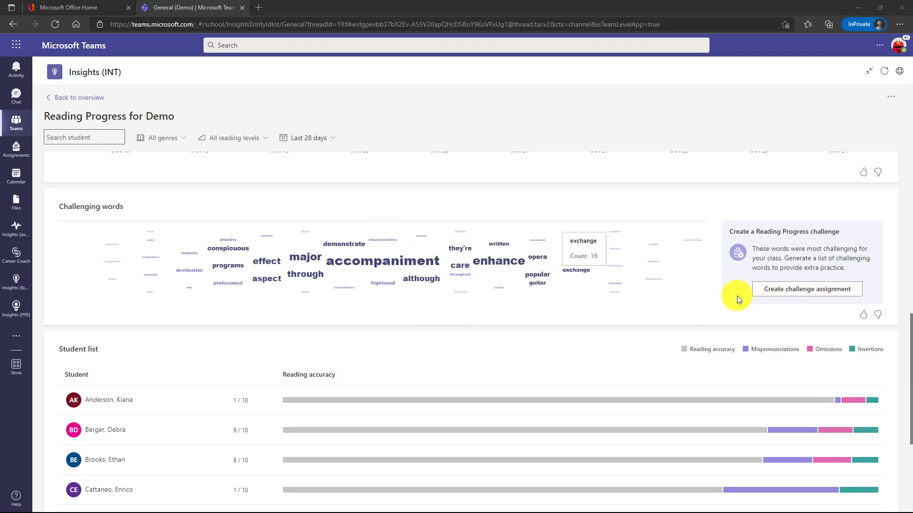
pyautogui.click(845, 295)
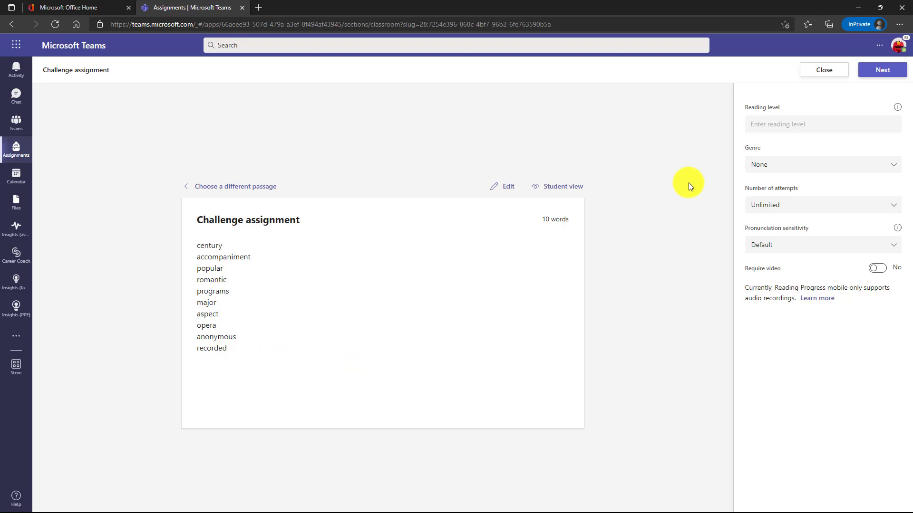
pyautogui.click(883, 70)
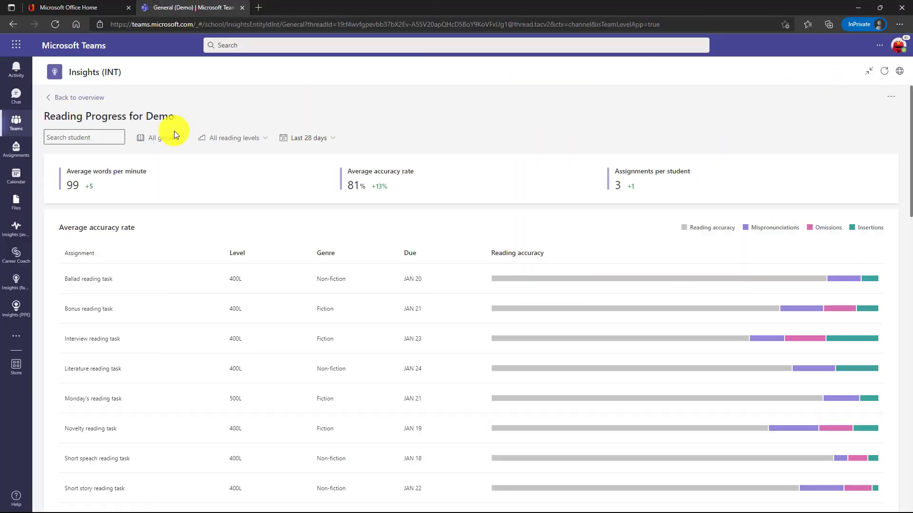
# Filter the Reading Progress report to a single student and examine that student's reading charts and challenging words.
pyautogui.click(101, 137)
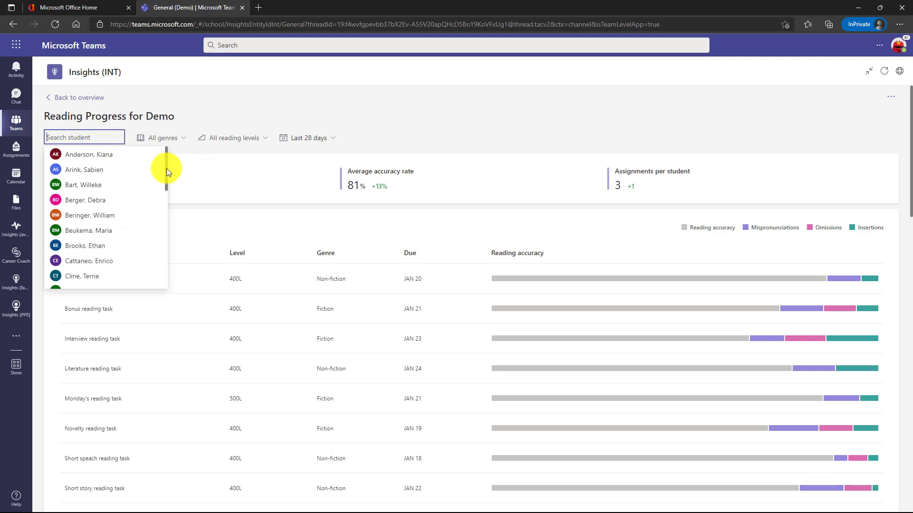
pyautogui.moveTo(166, 168); pyautogui.dragTo(161, 290)
pyautogui.click(92, 264)
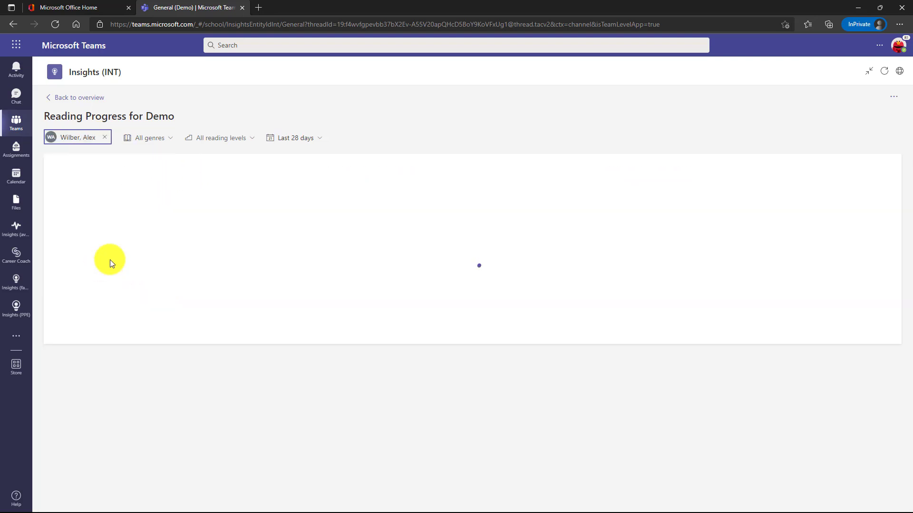
pyautogui.scroll(-10, 378, 270)
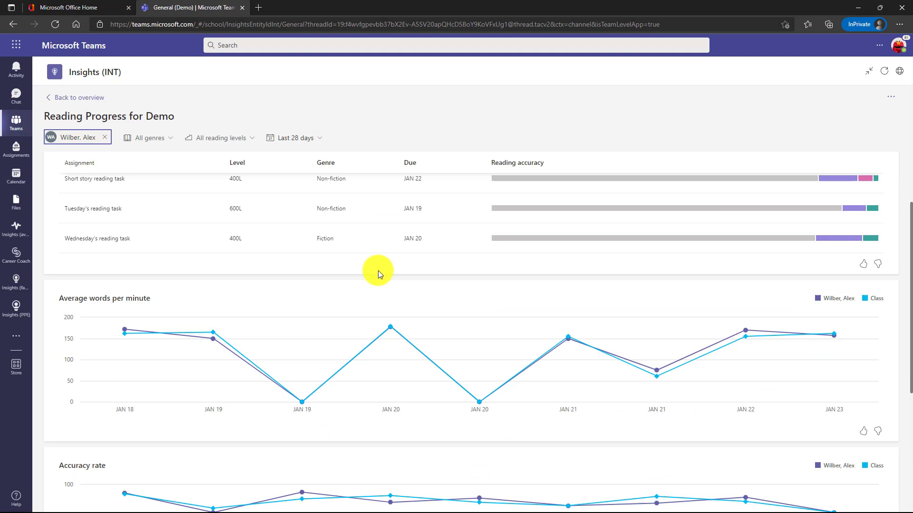
pyautogui.scroll(-2, 378, 270)
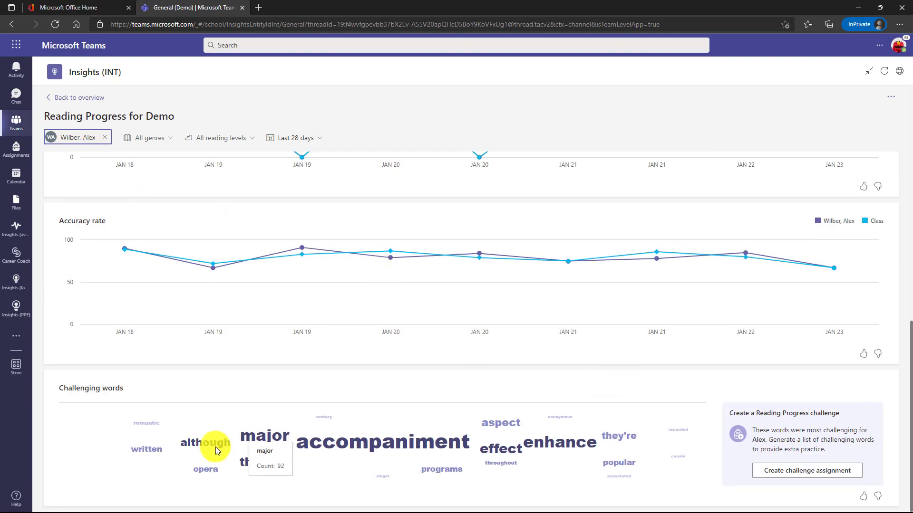
pyautogui.moveTo(361, 432)
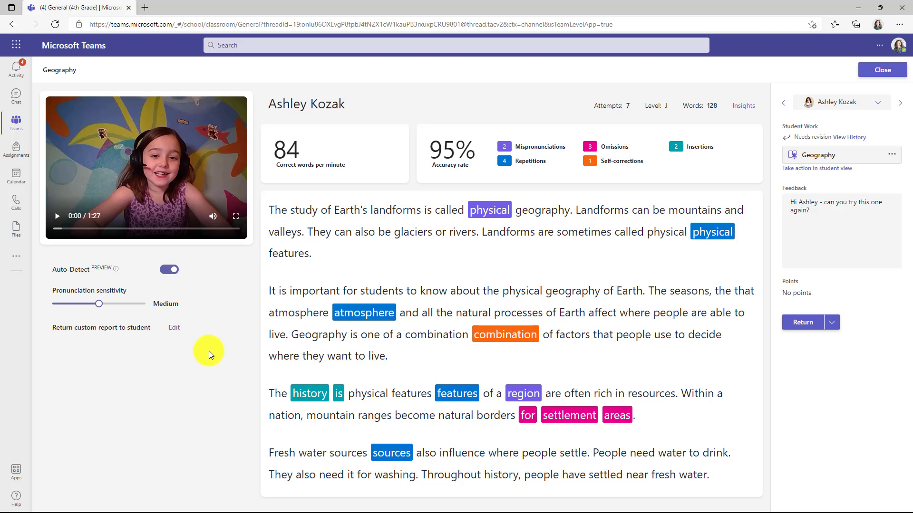
# Choose the Custom report type for the Geography report returned to the student and open its content options.
pyautogui.click(173, 329)
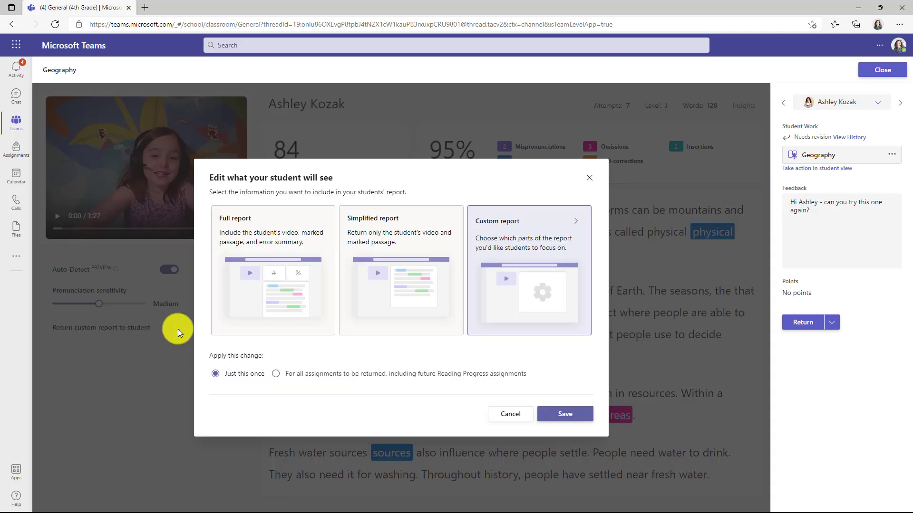
pyautogui.click(253, 272)
pyautogui.click(397, 275)
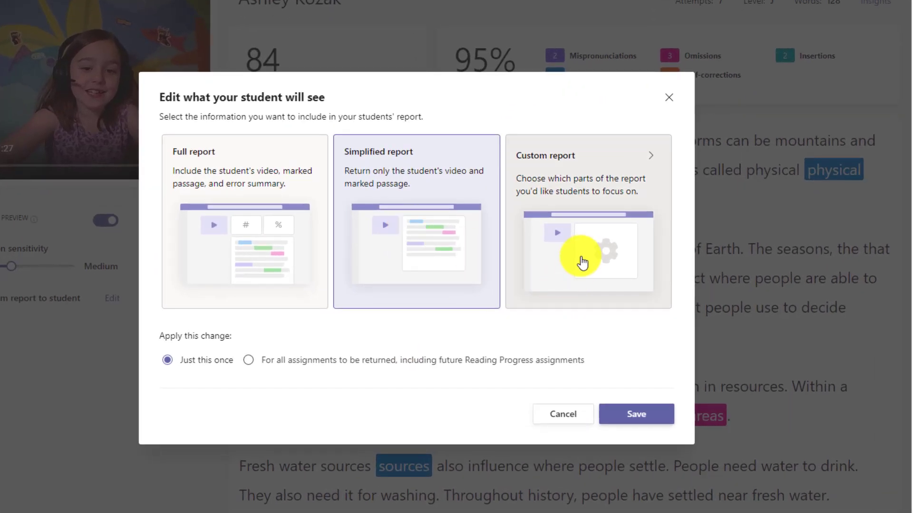
pyautogui.click(583, 259)
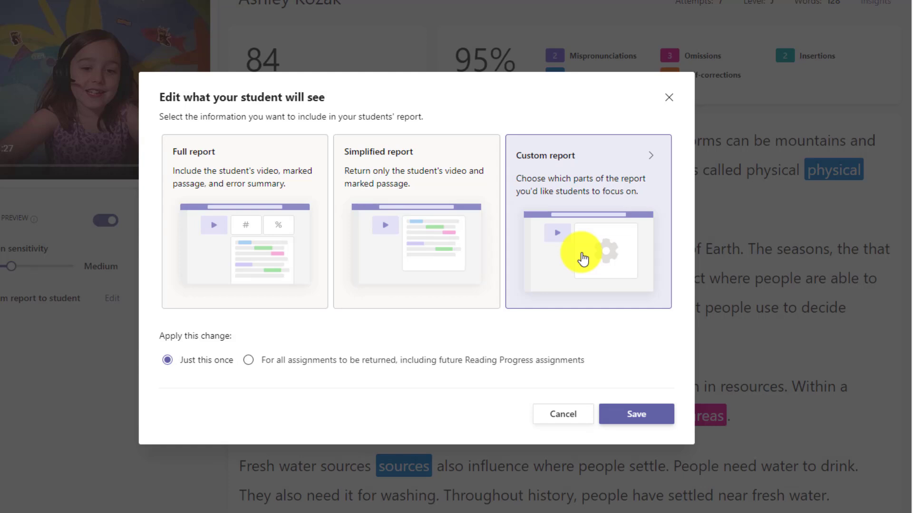
pyautogui.click(649, 164)
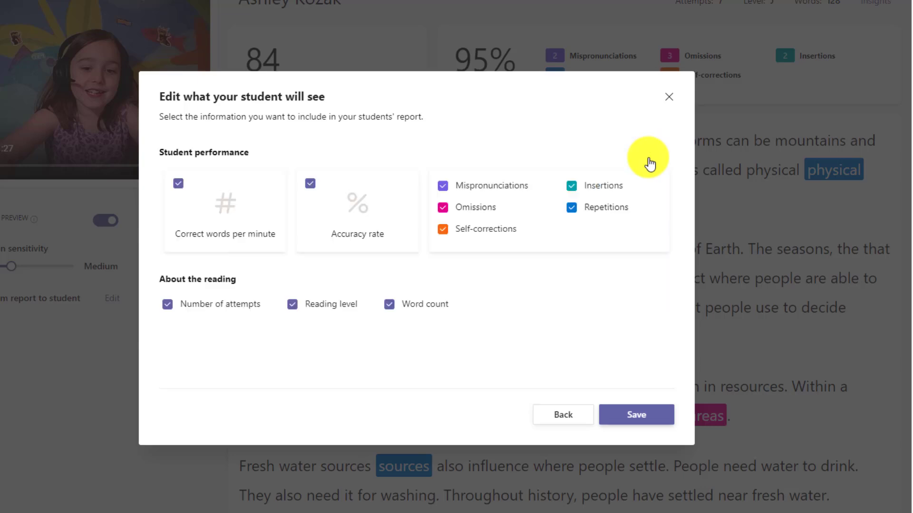
# Exclude the accuracy rate, number of attempts and reading level from the student's custom report and save it.
pyautogui.click(443, 229)
pyautogui.click(443, 208)
pyautogui.click(442, 230)
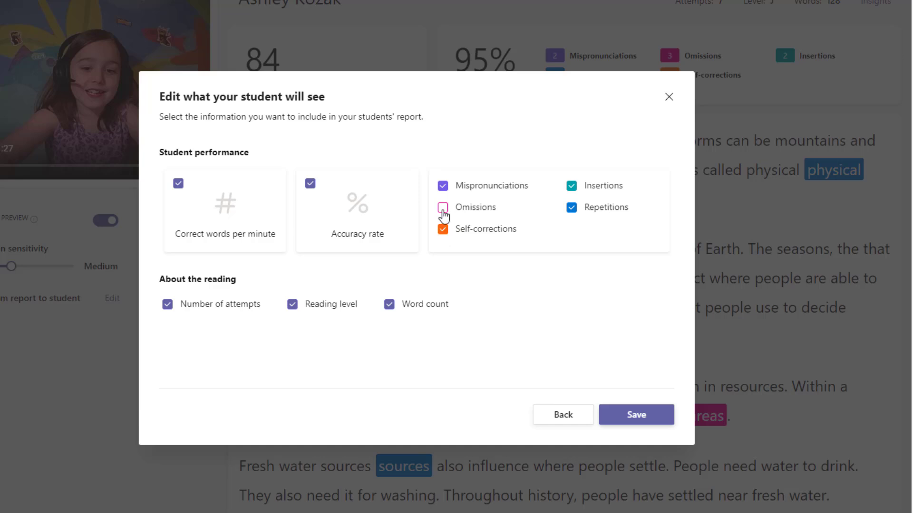
pyautogui.click(443, 207)
pyautogui.click(310, 184)
pyautogui.click(172, 308)
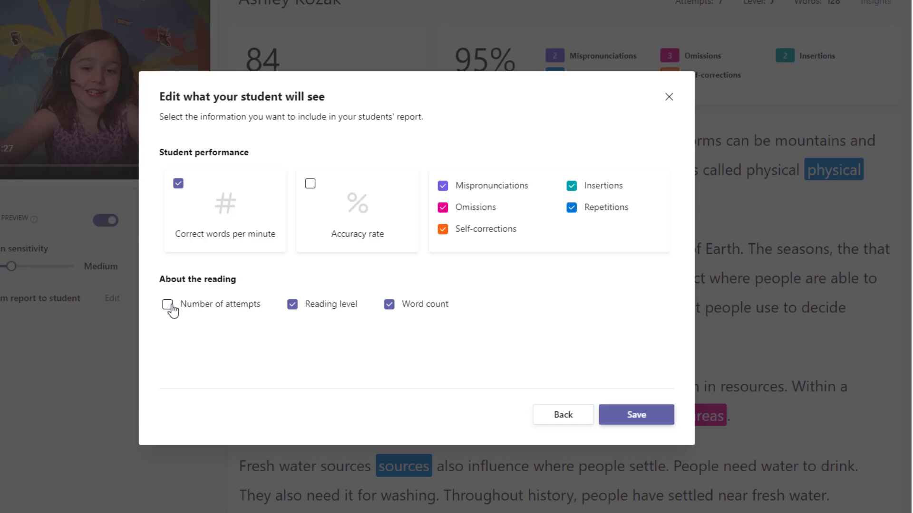
pyautogui.click(293, 305)
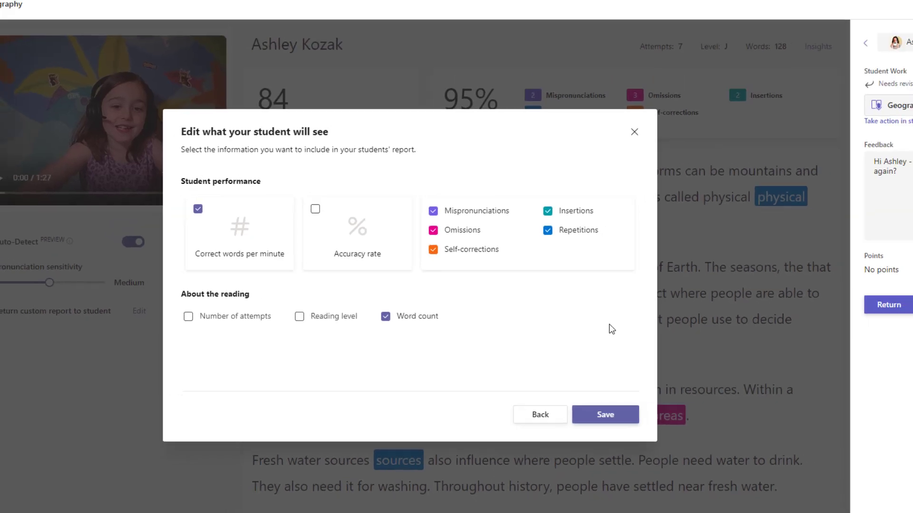
pyautogui.click(594, 414)
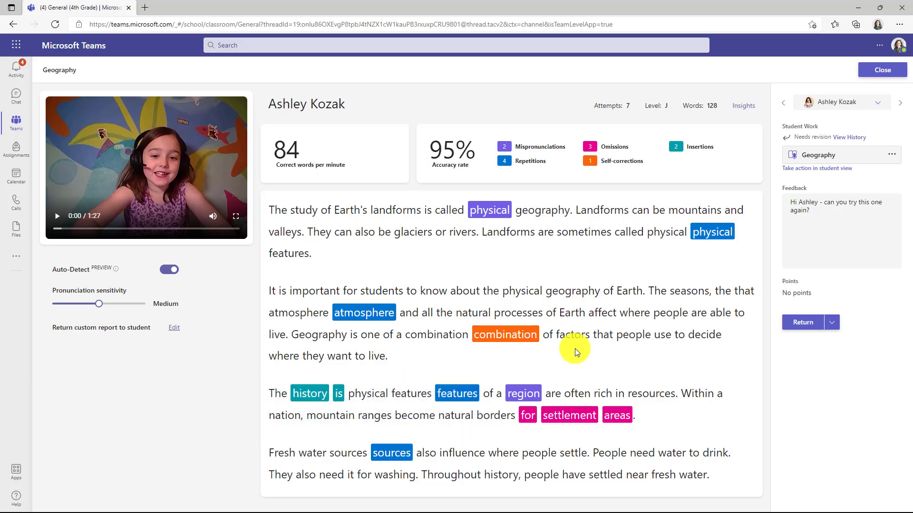
# Return the Geography reading assignment to the student for revision.
pyautogui.click(818, 211)
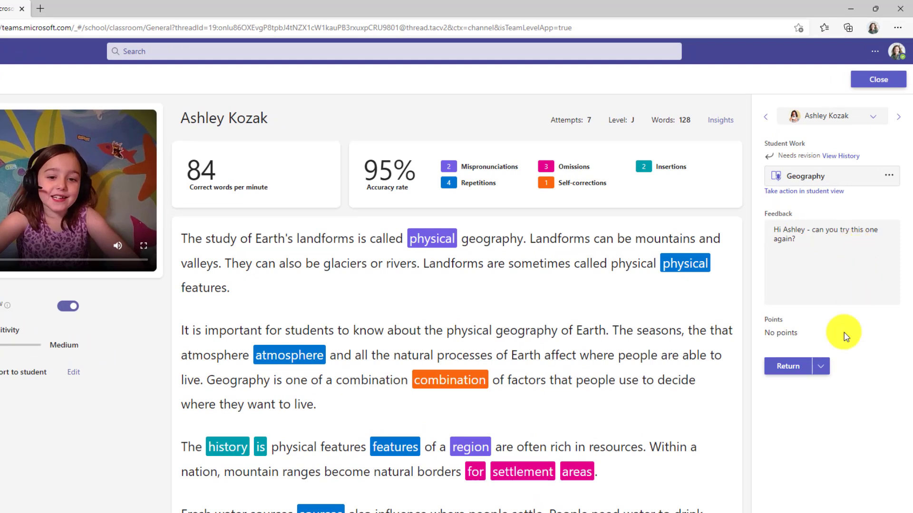
pyautogui.click(821, 367)
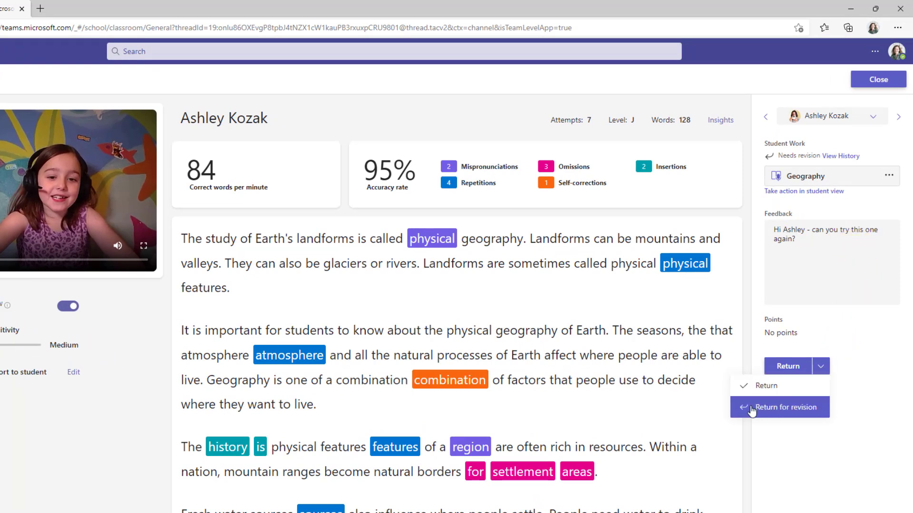
pyautogui.click(804, 408)
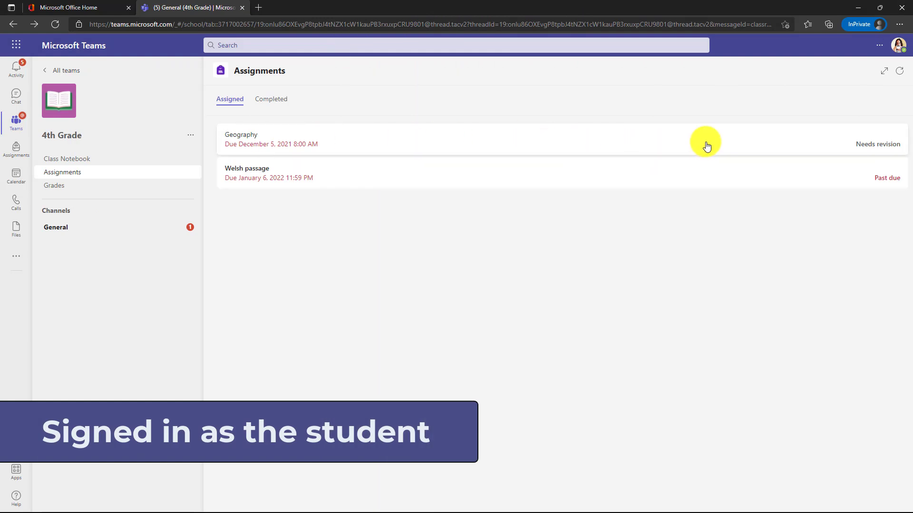
# In the student's account, read the feedback on the returned Geography assignment and open its reading work.
pyautogui.click(351, 141)
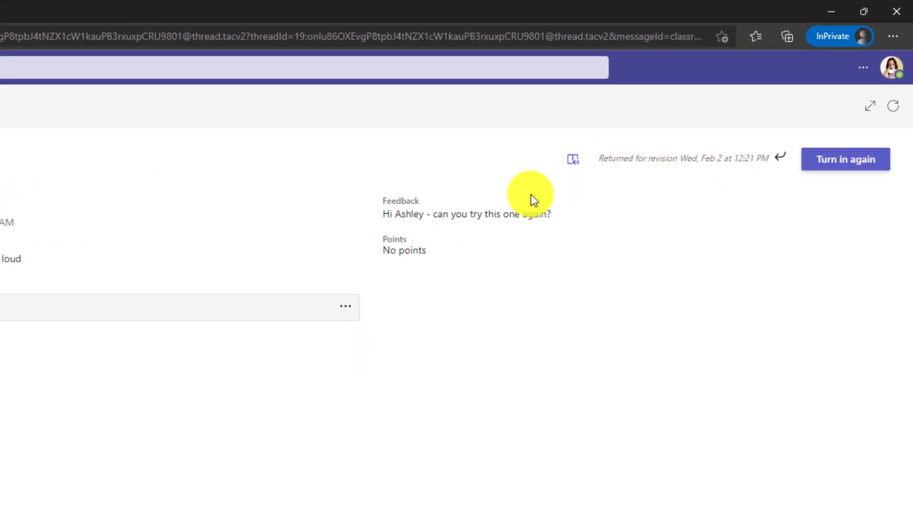
pyautogui.moveTo(389, 214); pyautogui.dragTo(551, 214)
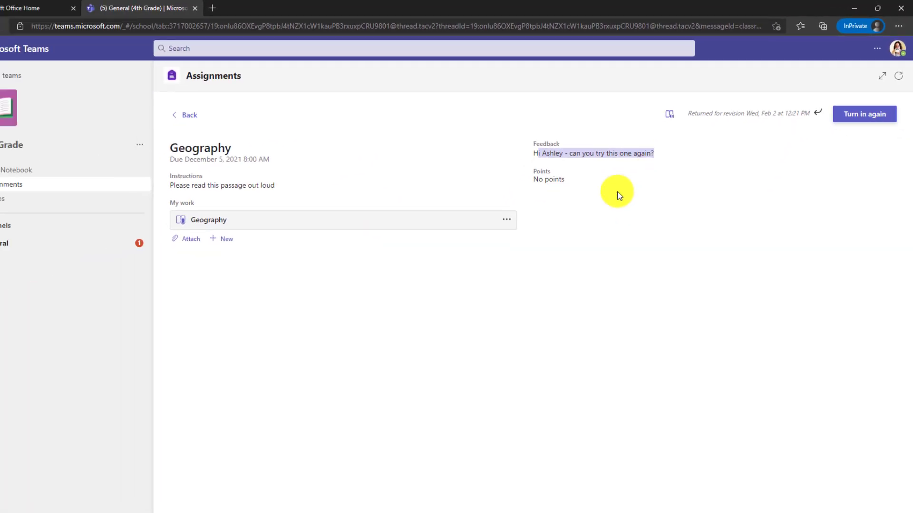
pyautogui.click(279, 222)
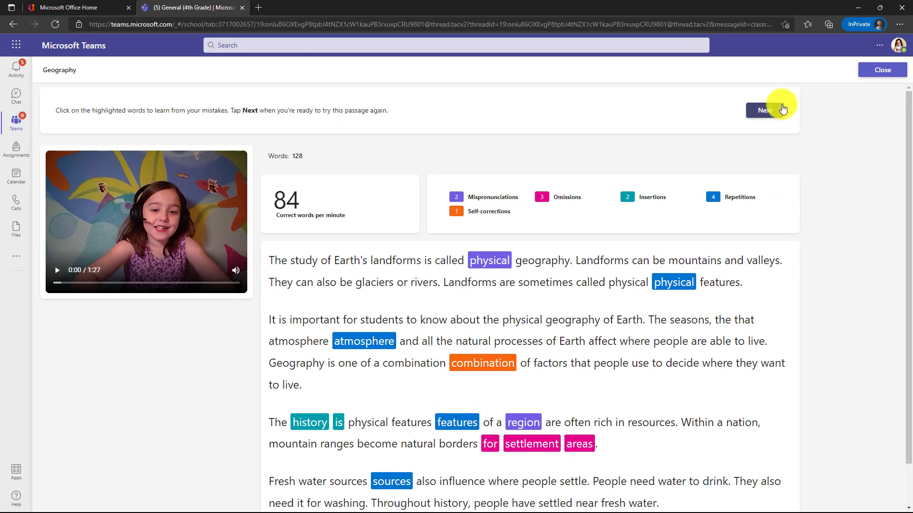
# Record a new reading of the Geography passage and turn the assignment in again with that recording.
pyautogui.click(771, 112)
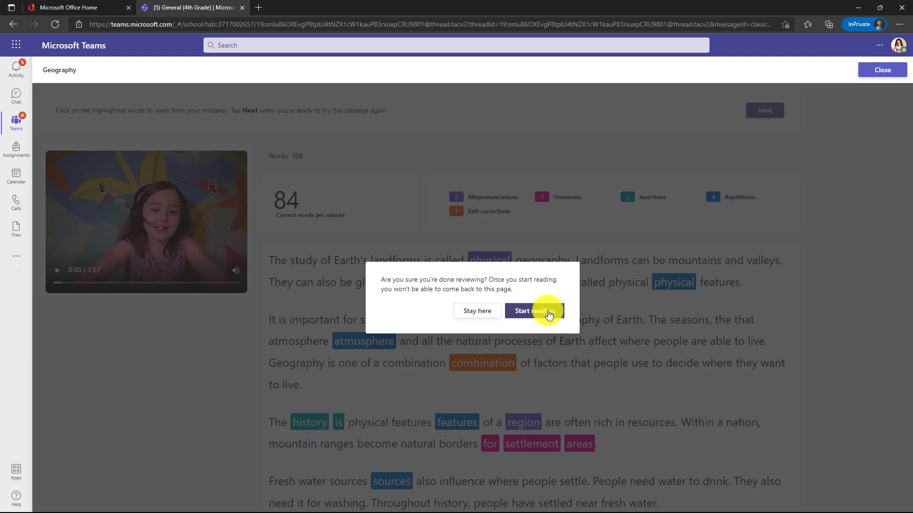
pyautogui.click(547, 311)
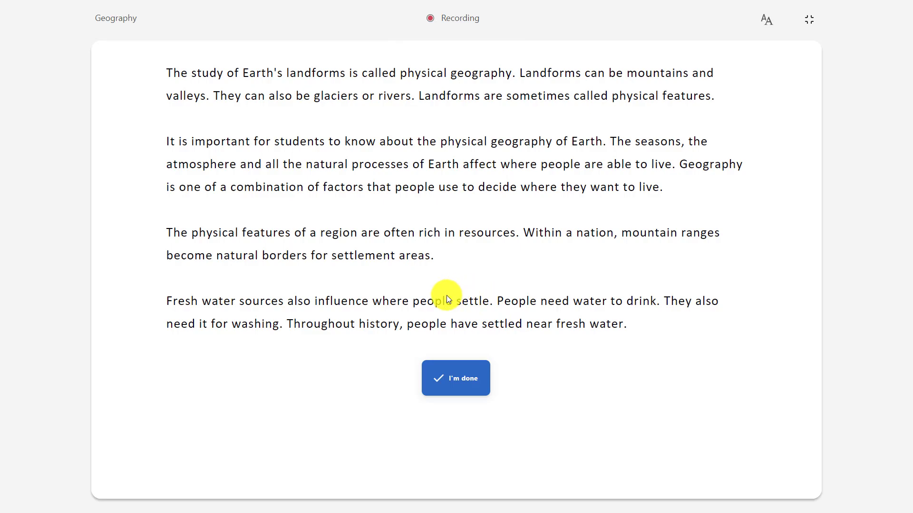
pyautogui.click(462, 380)
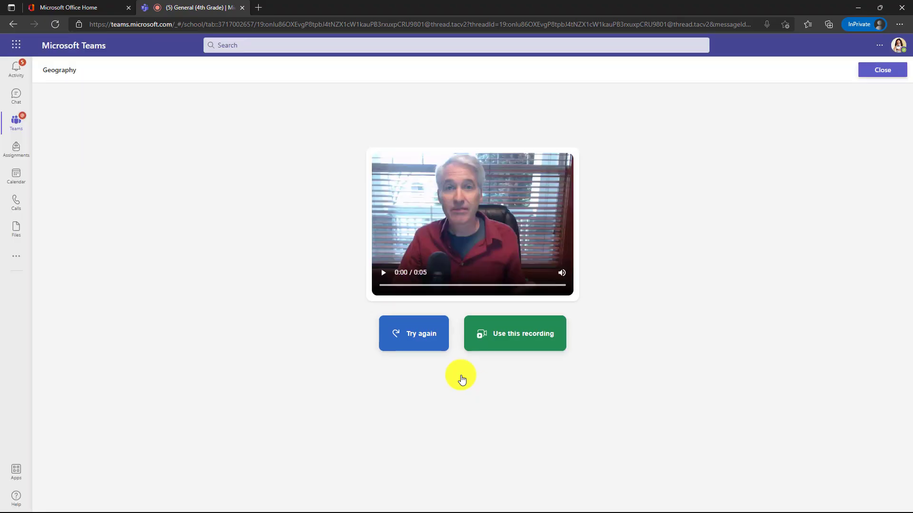
pyautogui.click(530, 342)
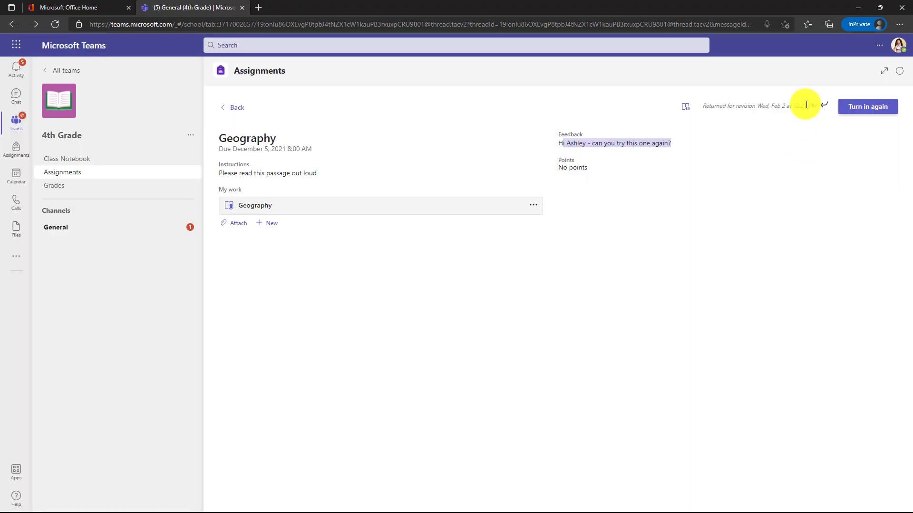
pyautogui.click(861, 107)
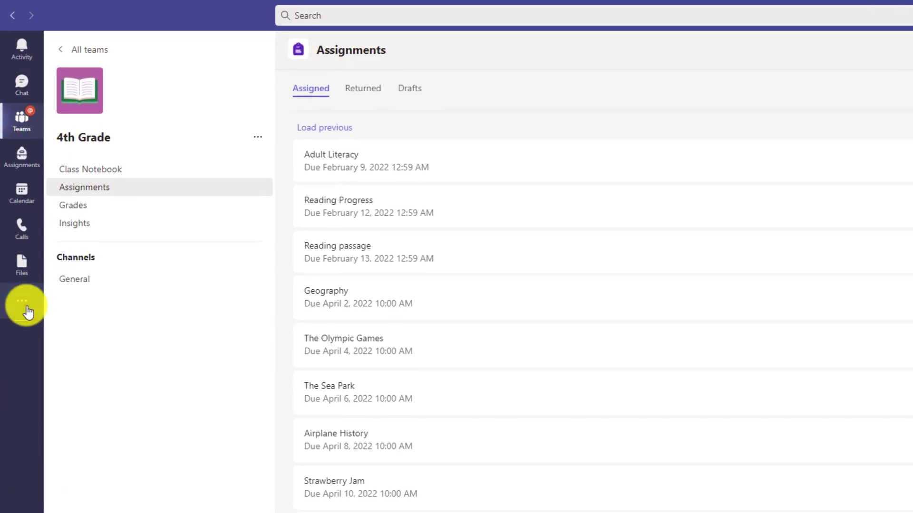
# In the teacher's account, search the Teams apps for "Insights" and open the education Insights app.
pyautogui.click(21, 301)
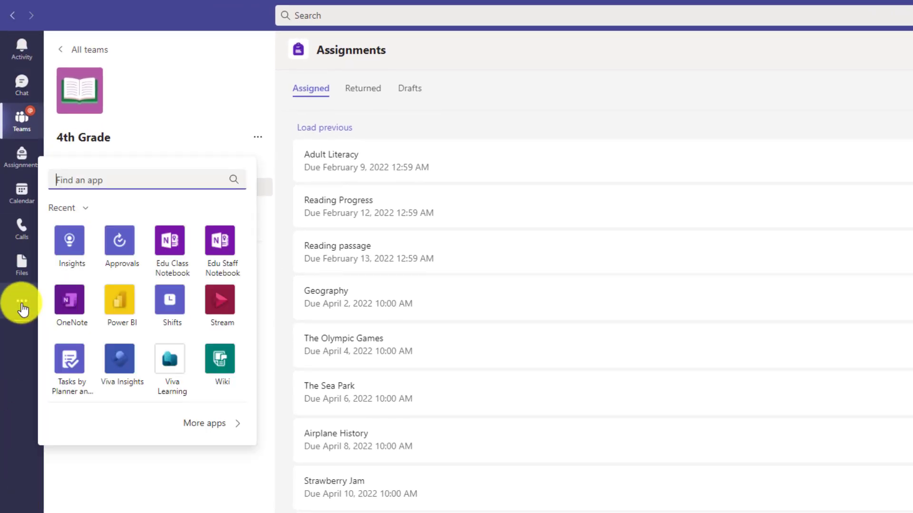
pyautogui.click(110, 177)
pyautogui.write('insights')
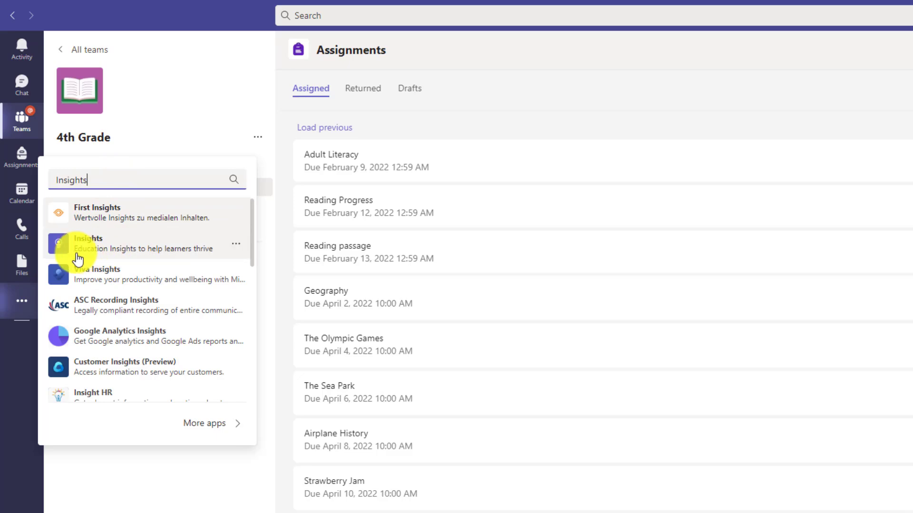
pyautogui.click(75, 255)
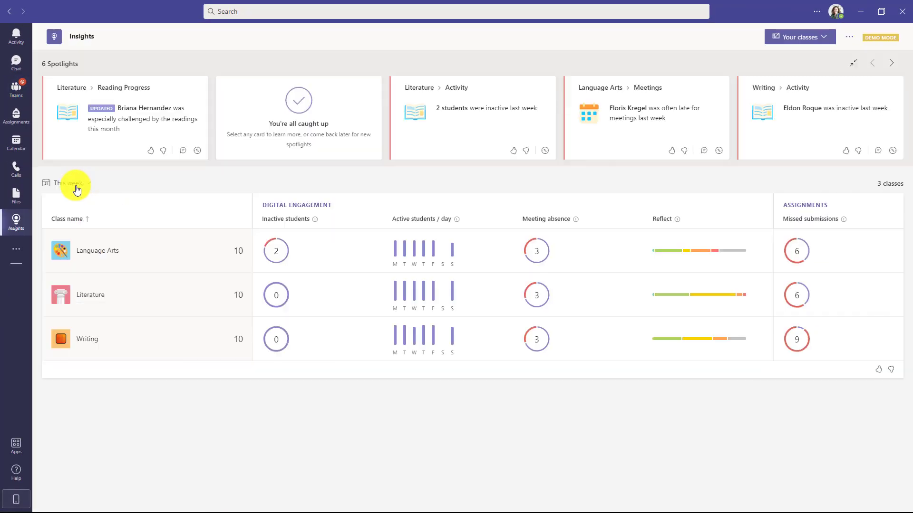
pyautogui.click(77, 190)
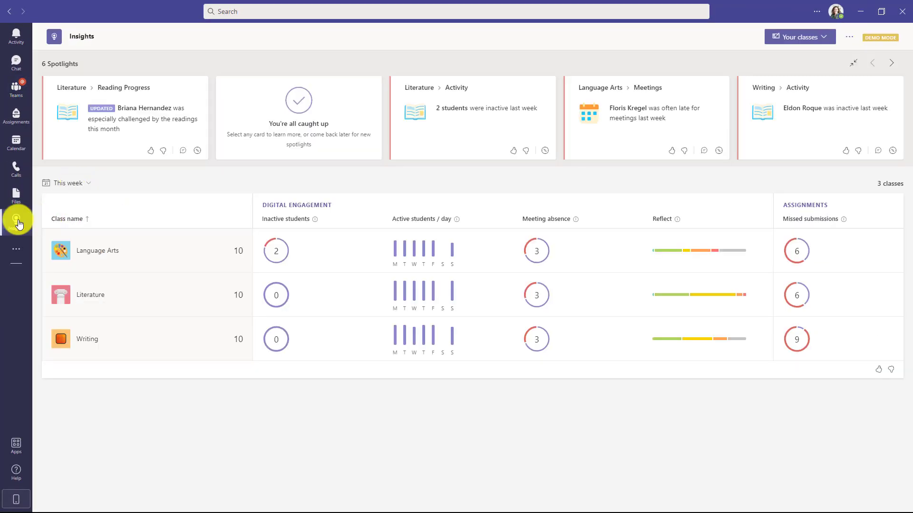
# Switch Insights to the view of your organizations and open the Reading Progress report for all organizations.
pyautogui.click(67, 234)
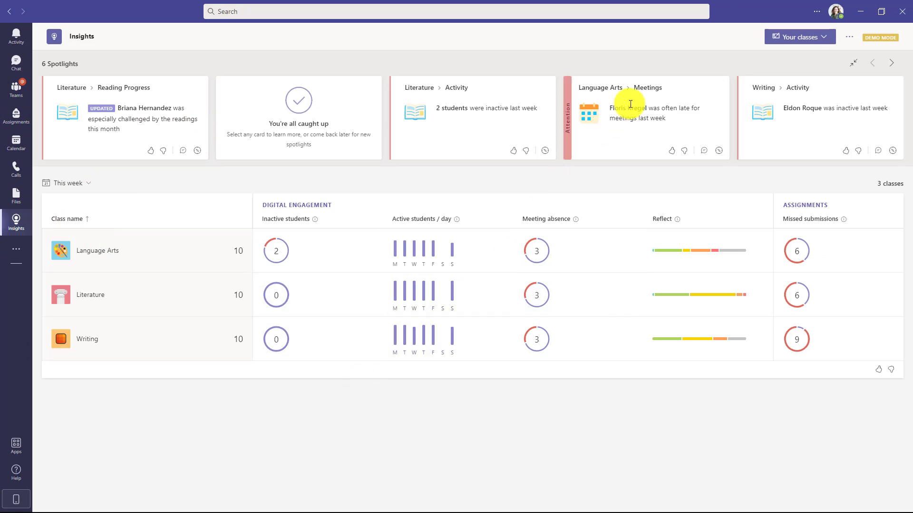
pyautogui.click(806, 41)
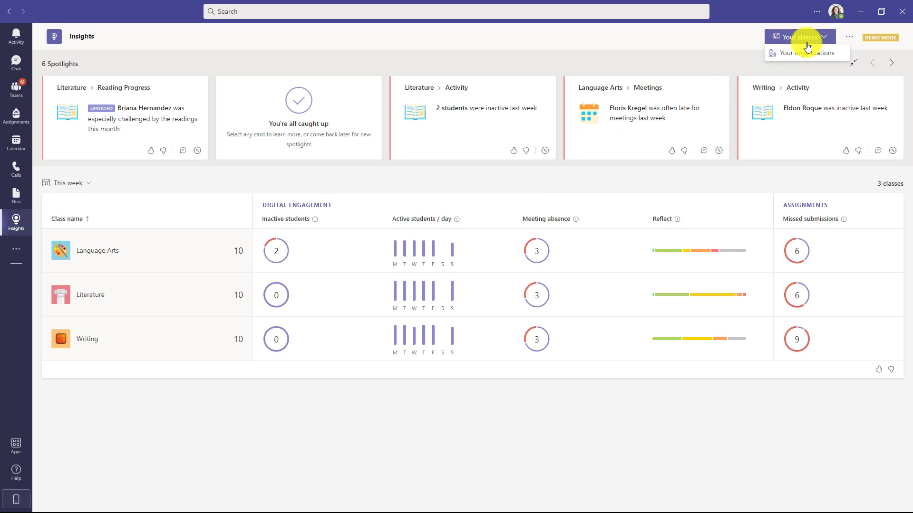
pyautogui.click(806, 52)
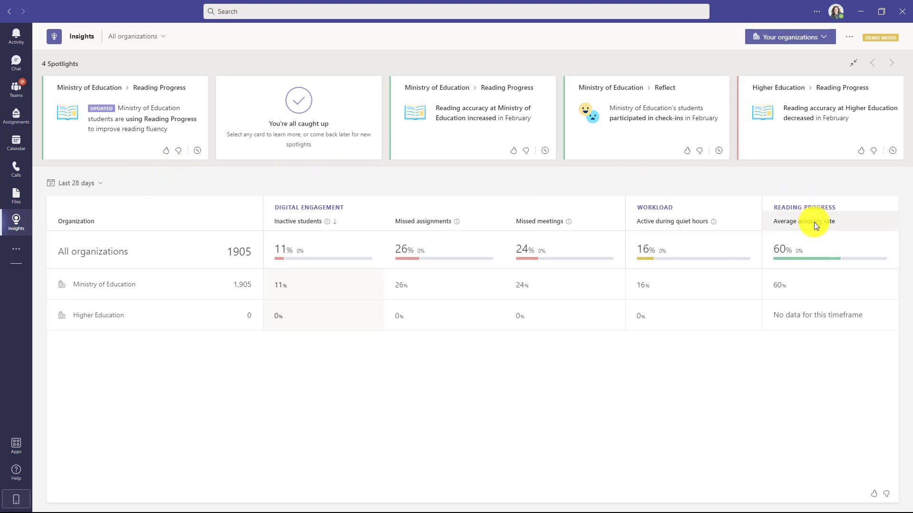
pyautogui.click(815, 251)
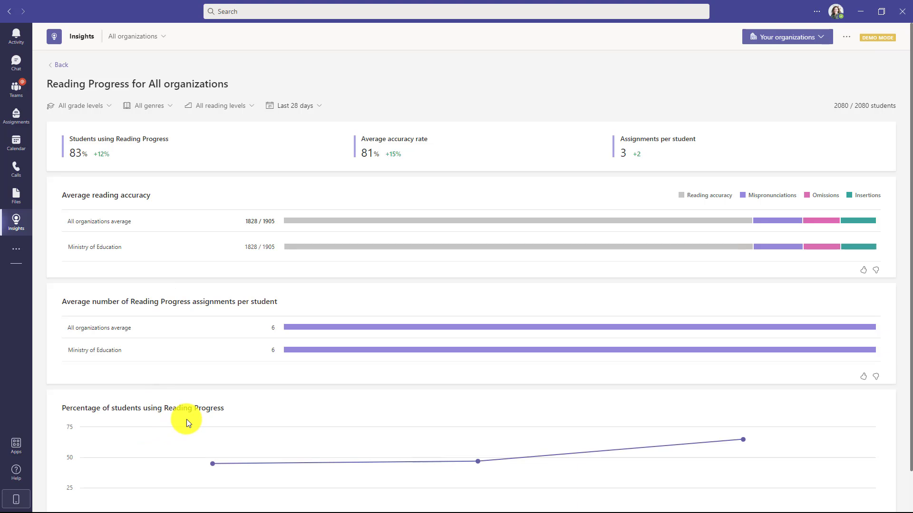
pyautogui.moveTo(704, 435)
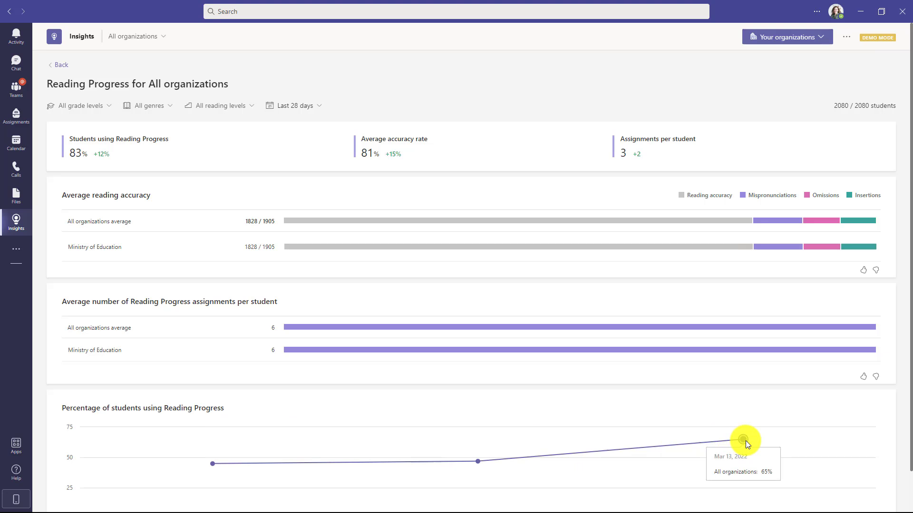
# Narrow the Reading Progress report to the Ministry of Education and look through its charts.
pyautogui.click(134, 42)
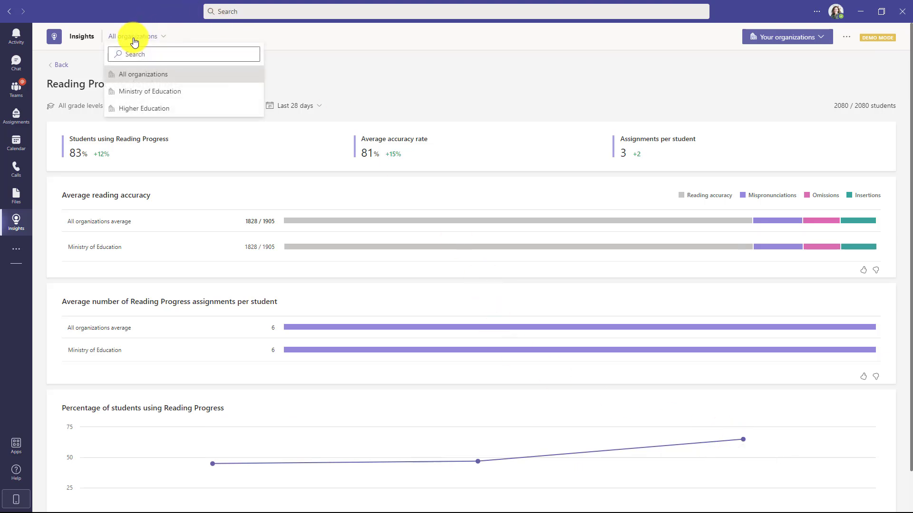
pyautogui.click(207, 94)
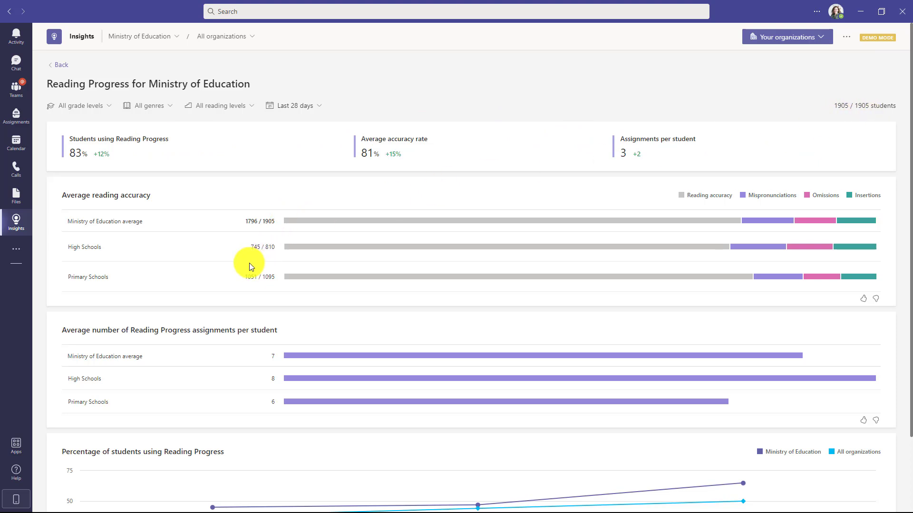
pyautogui.scroll(-3, 252, 266)
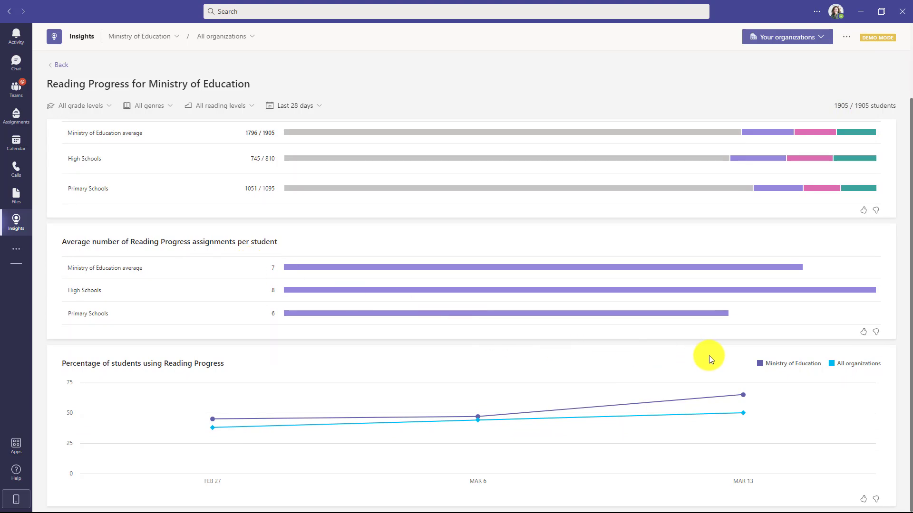
pyautogui.scroll(3, 346, 338)
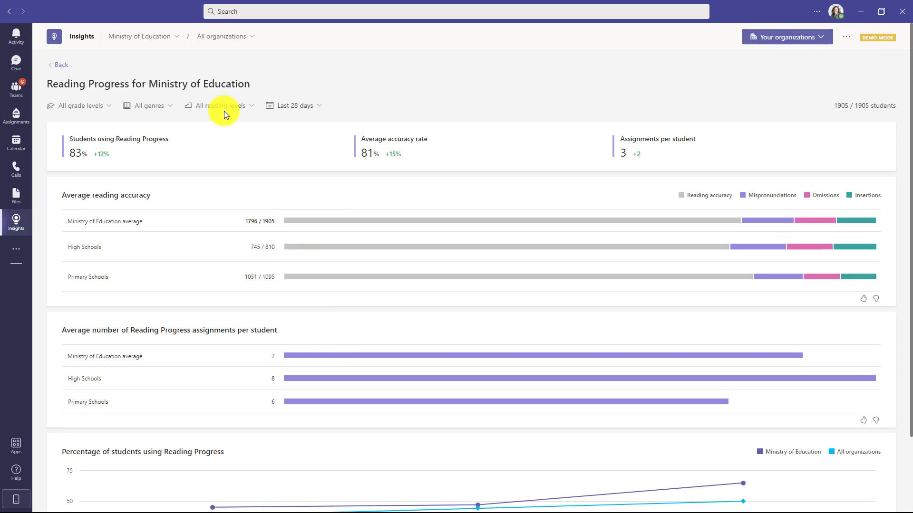
# Narrow the Ministry of Education report to Primary Schools and look through its charts.
pyautogui.click(234, 37)
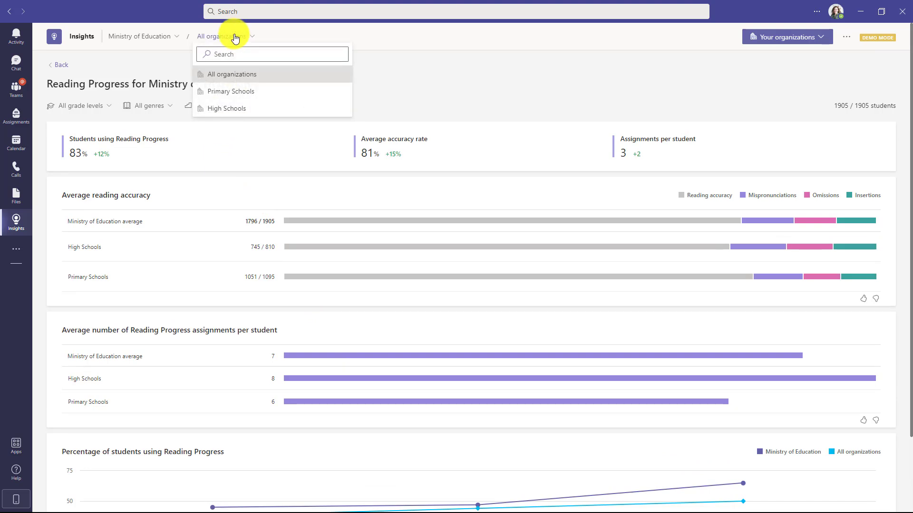
pyautogui.click(299, 92)
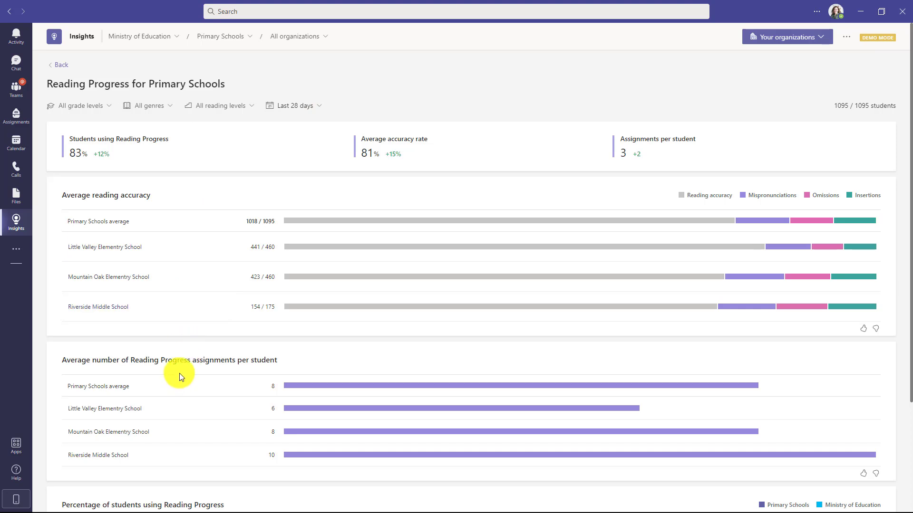
pyautogui.scroll(-3, 185, 372)
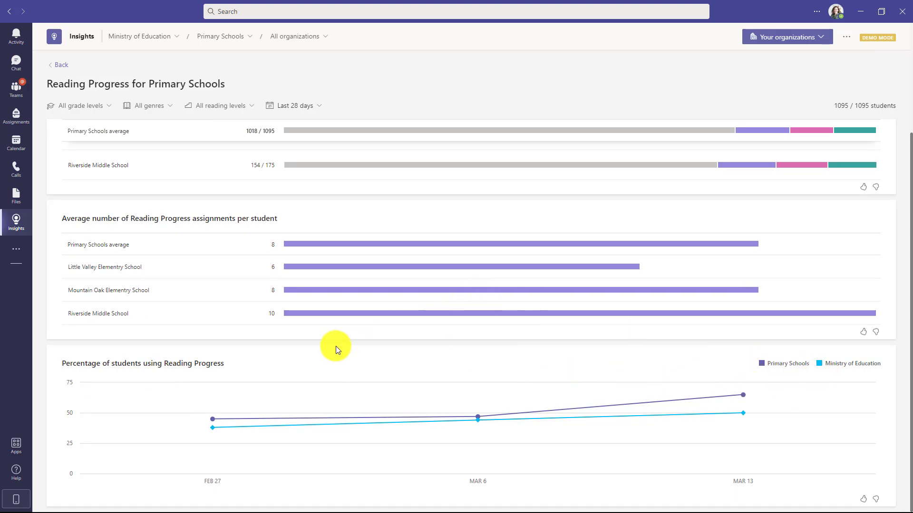
pyautogui.scroll(3, 335, 346)
# Review the grade level, genre, reading level, time range and organization filter options of the Primary Schools report.
pyautogui.click(101, 106)
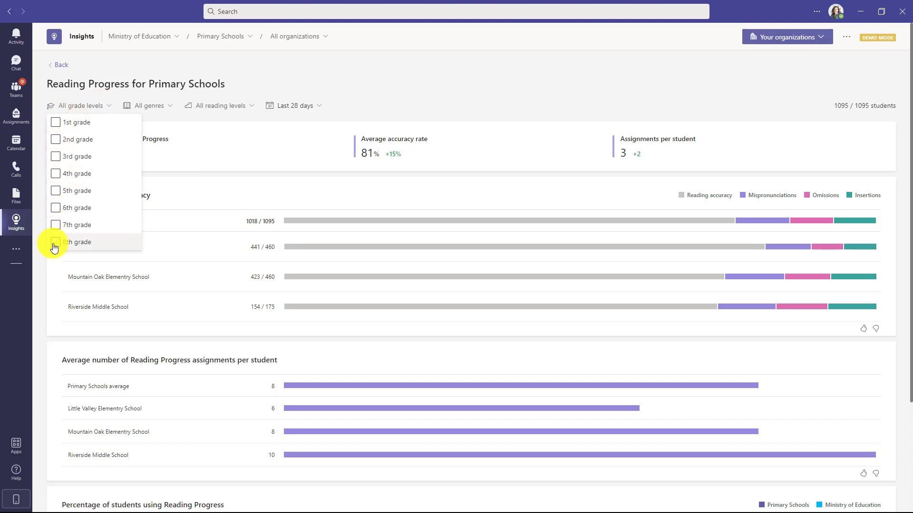
pyautogui.click(147, 106)
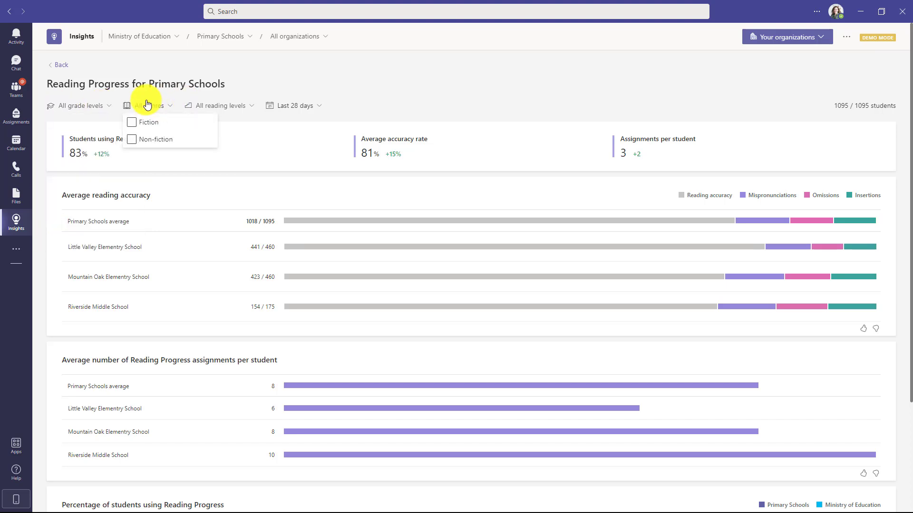
pyautogui.click(230, 107)
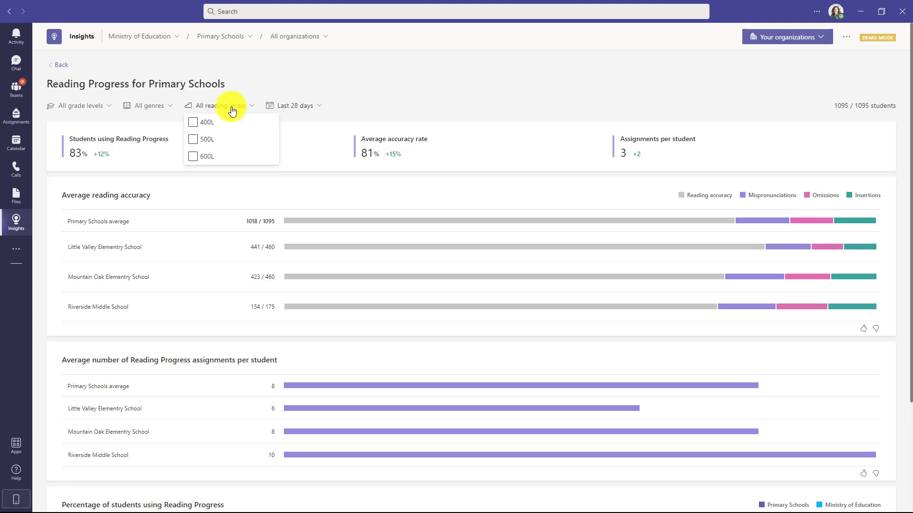
pyautogui.click(303, 107)
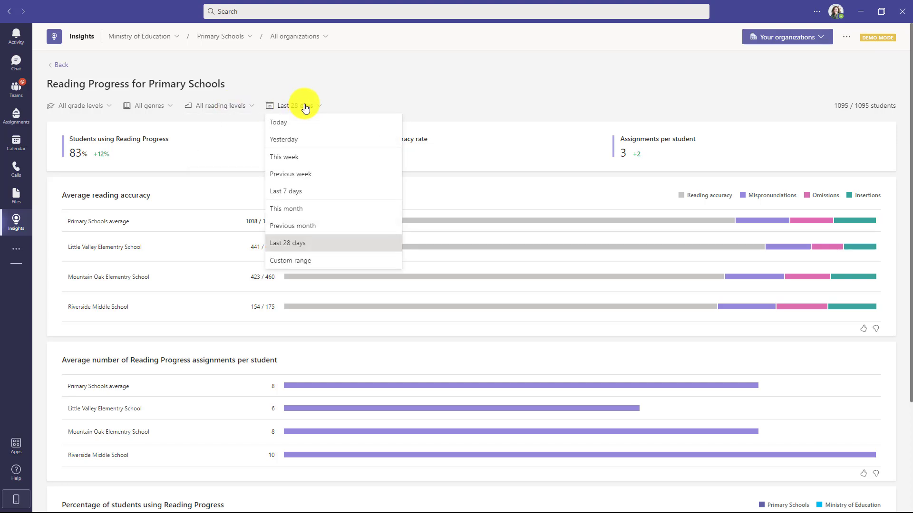
pyautogui.click(360, 83)
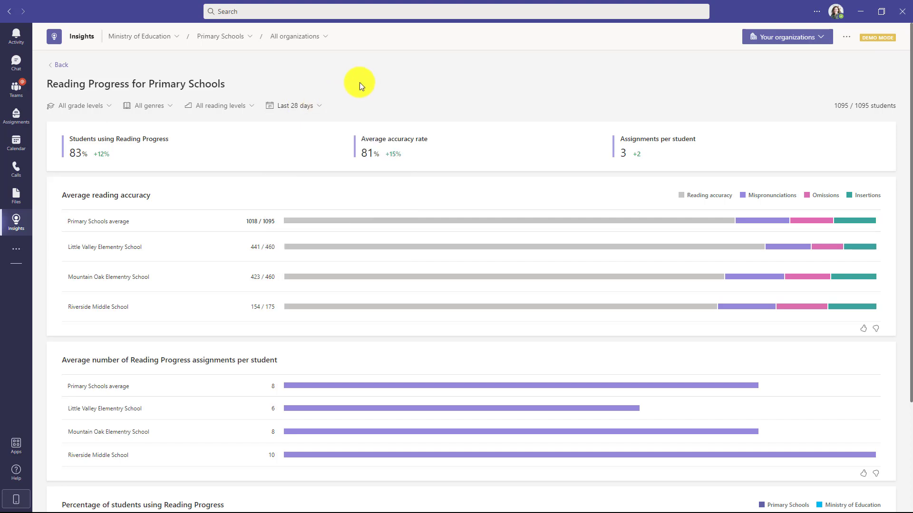
pyautogui.click(301, 40)
pyautogui.click(522, 74)
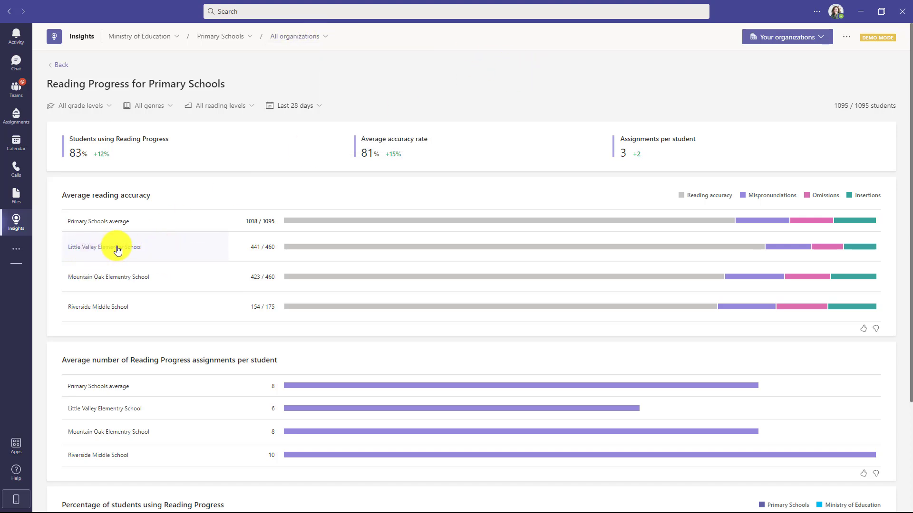
# Open the reading progress report of Little Valley Elementry School and look through its charts by grade.
pyautogui.click(144, 251)
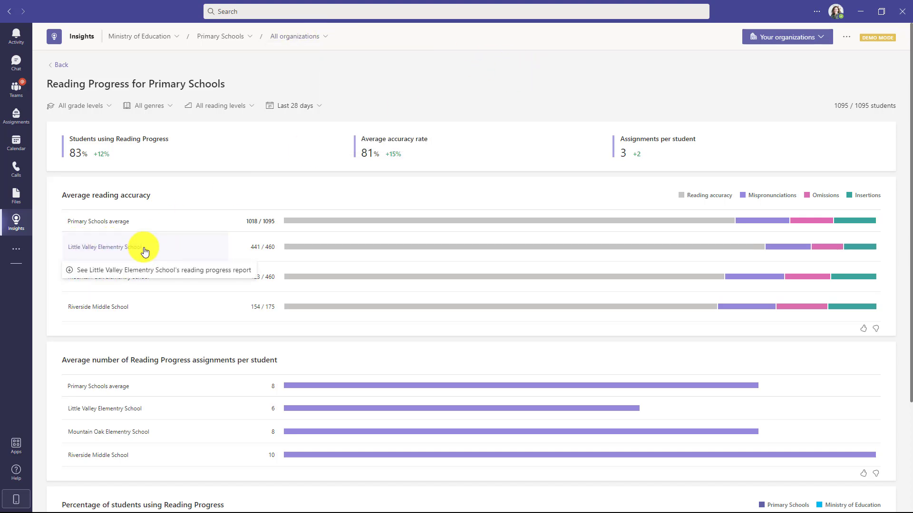
pyautogui.click(175, 275)
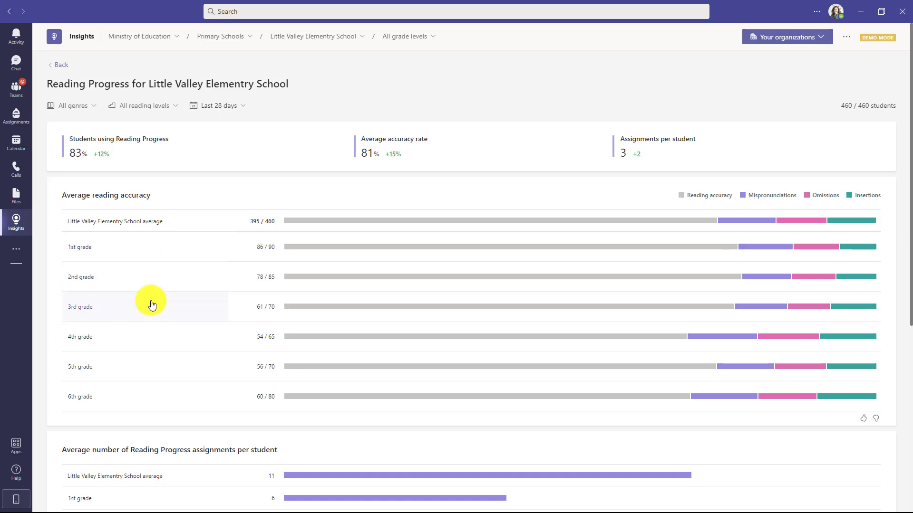
pyautogui.scroll(-5, 282, 288)
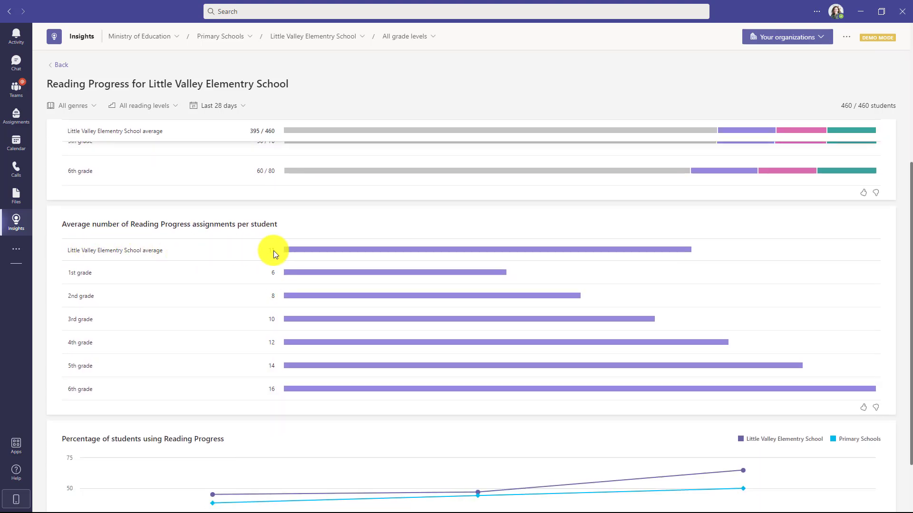
pyautogui.scroll(-2, 272, 263)
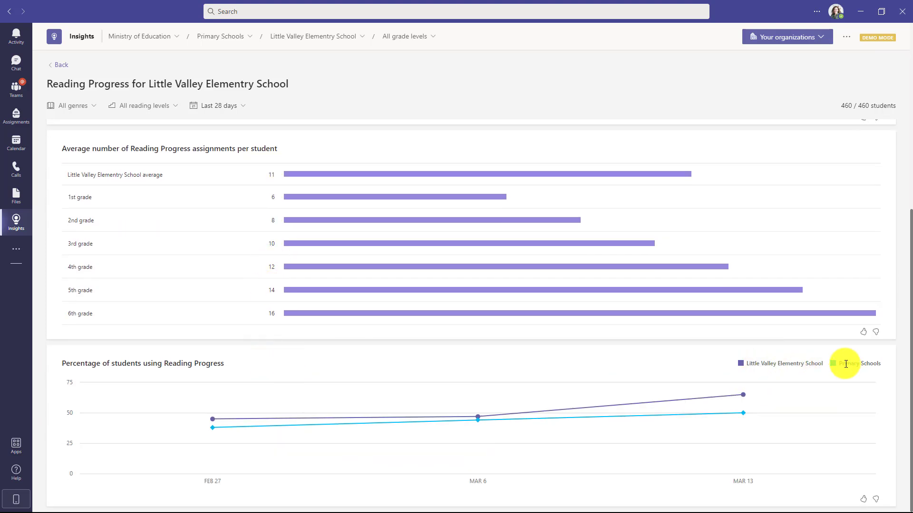
pyautogui.scroll(5, 219, 379)
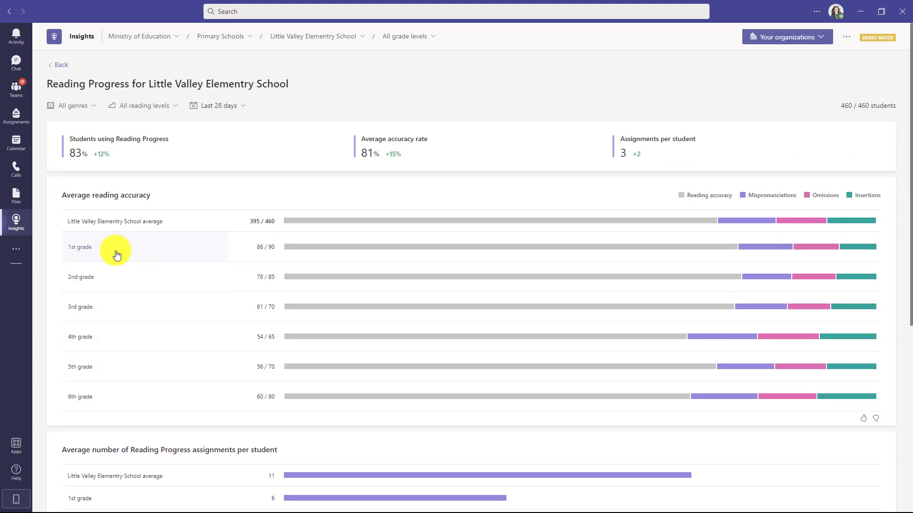
# Narrow the Little Valley Elementry School report to 4th grade.
pyautogui.click(414, 37)
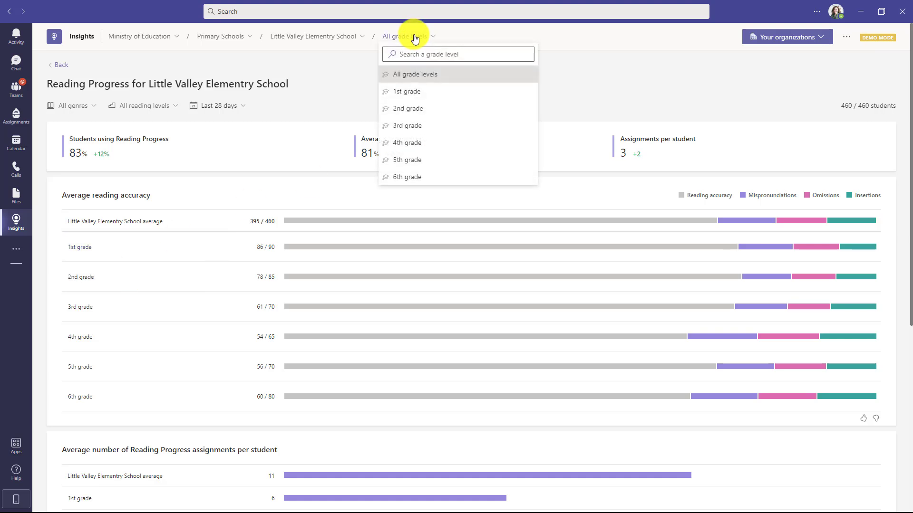
pyautogui.click(472, 144)
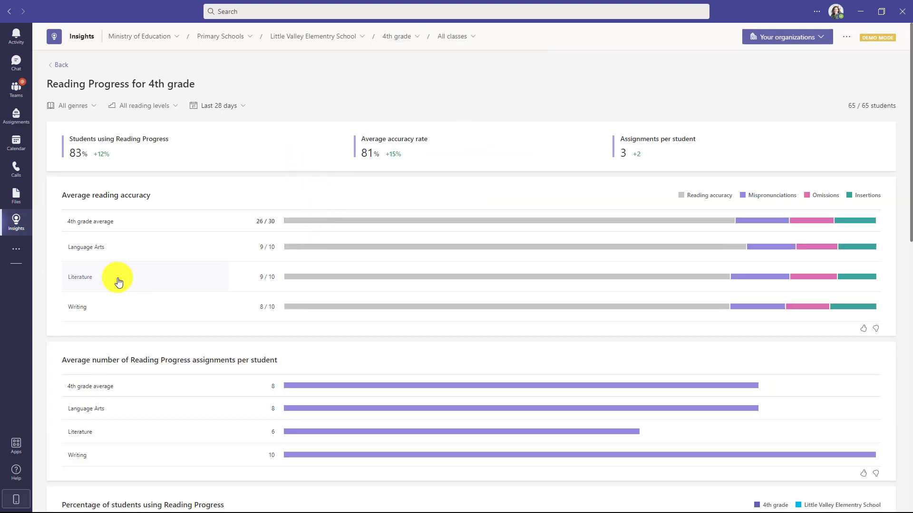
pyautogui.moveTo(800, 243)
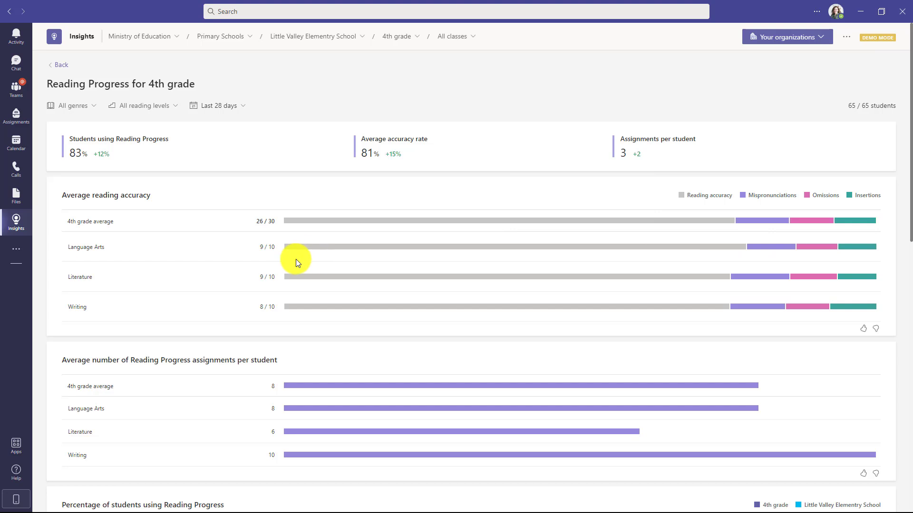
# Examine the 4th grade charts for assignments, usage, accuracy rate and correct words per minute, and the challenging words cloud.
pyautogui.scroll(-2, 295, 259)
pyautogui.scroll(-1, 296, 259)
pyautogui.scroll(-2, 281, 288)
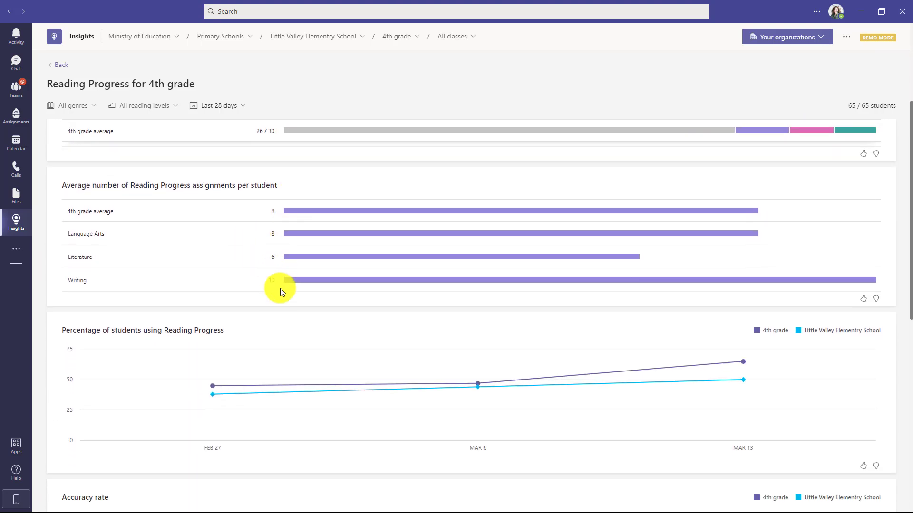
pyautogui.scroll(-6, 280, 288)
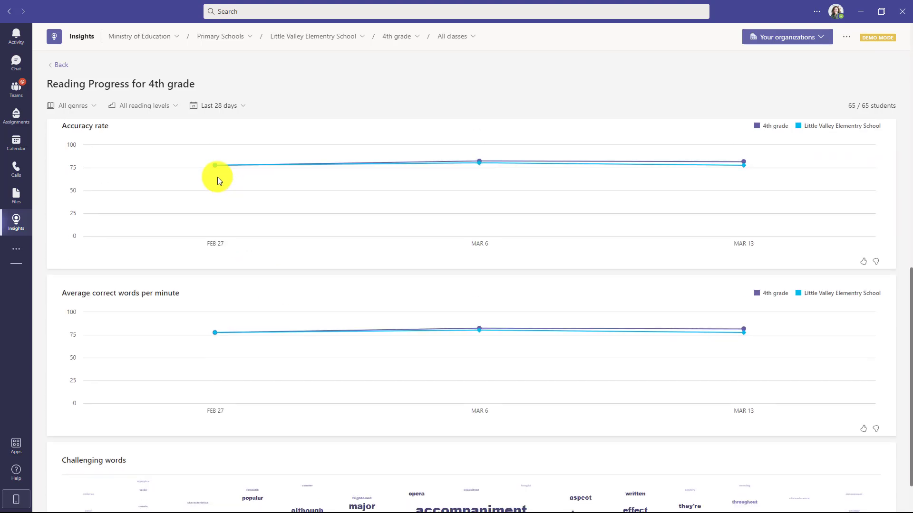
pyautogui.scroll(1, 208, 175)
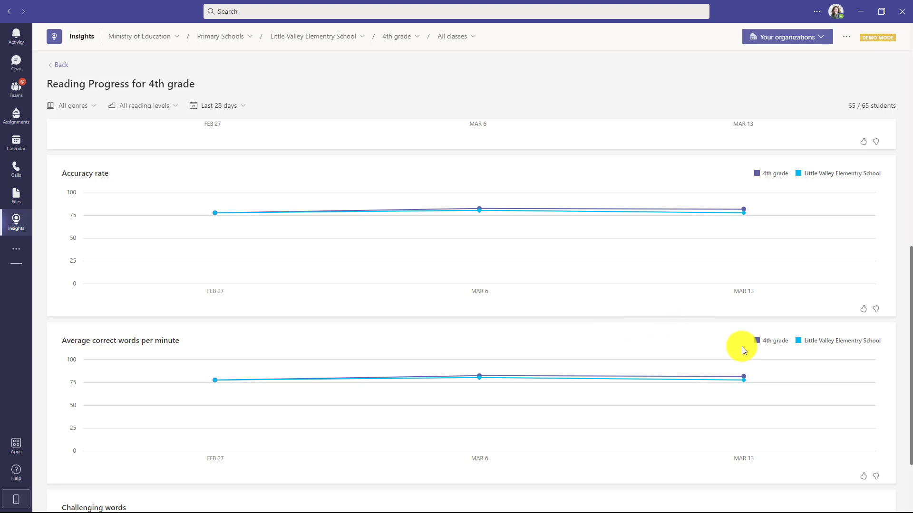
pyautogui.scroll(-2, 730, 375)
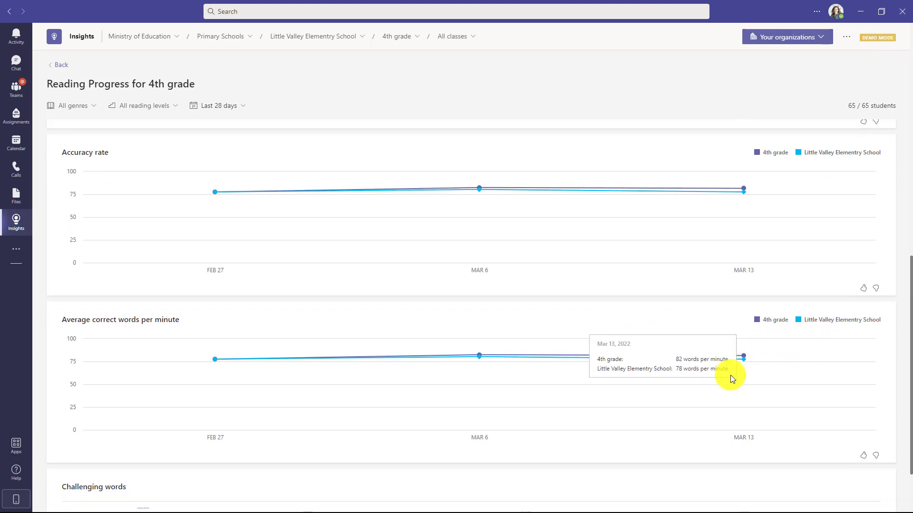
pyautogui.moveTo(473, 450)
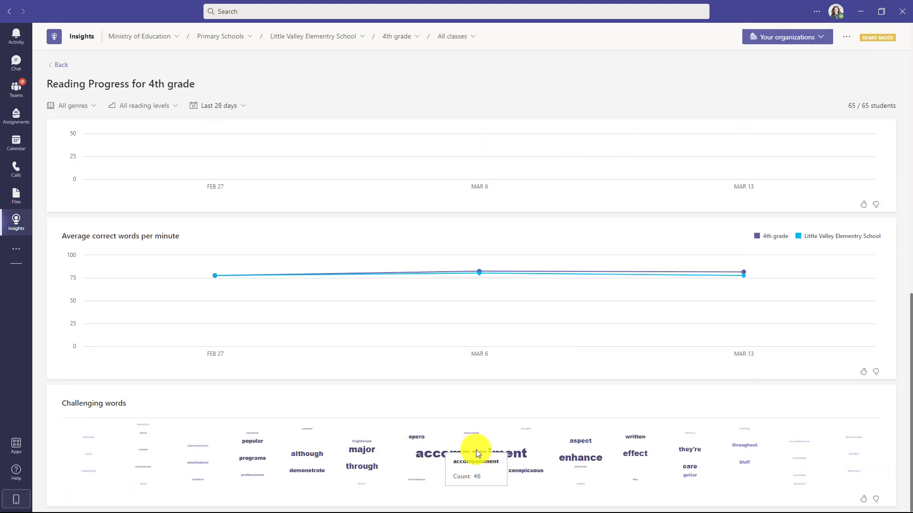
pyautogui.scroll(5, 466, 443)
pyautogui.scroll(6, 464, 441)
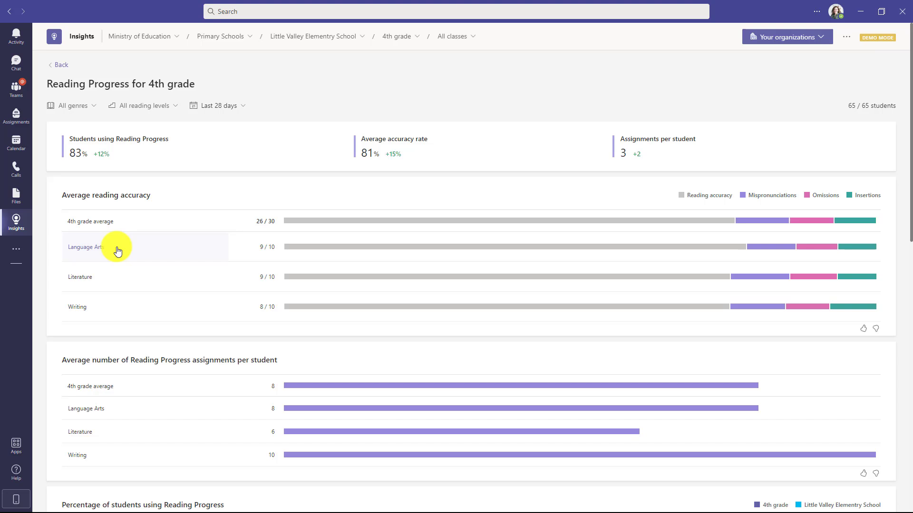
# Open the Language Arts class's reading progress report and look through the accuracy rates of its assignments.
pyautogui.moveTo(93, 247)
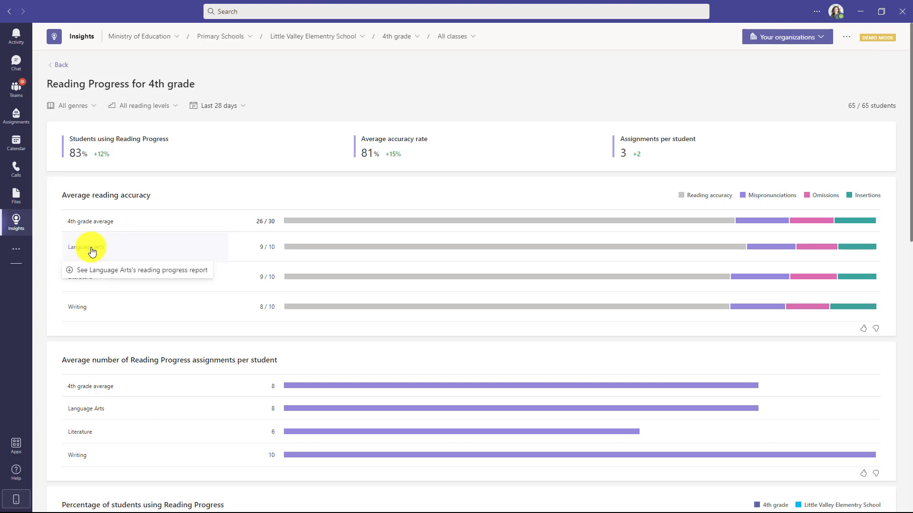
pyautogui.click(169, 270)
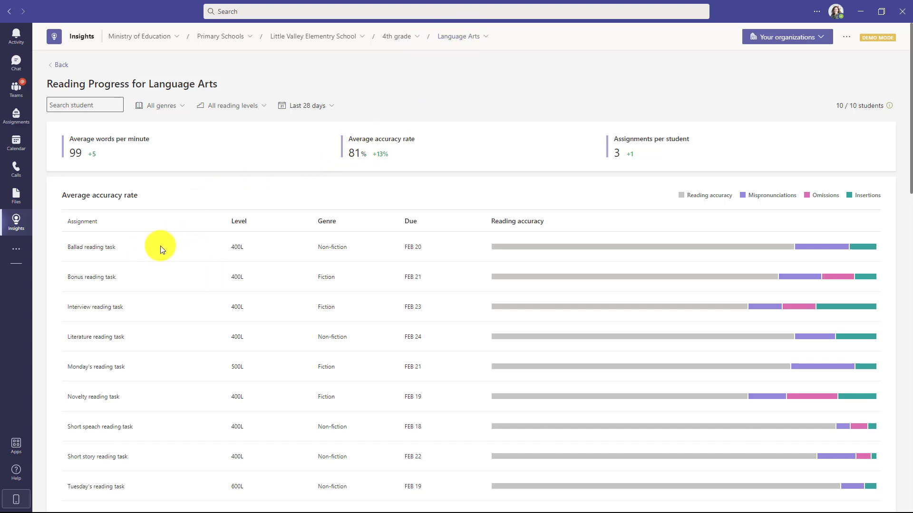
pyautogui.scroll(-3, 161, 243)
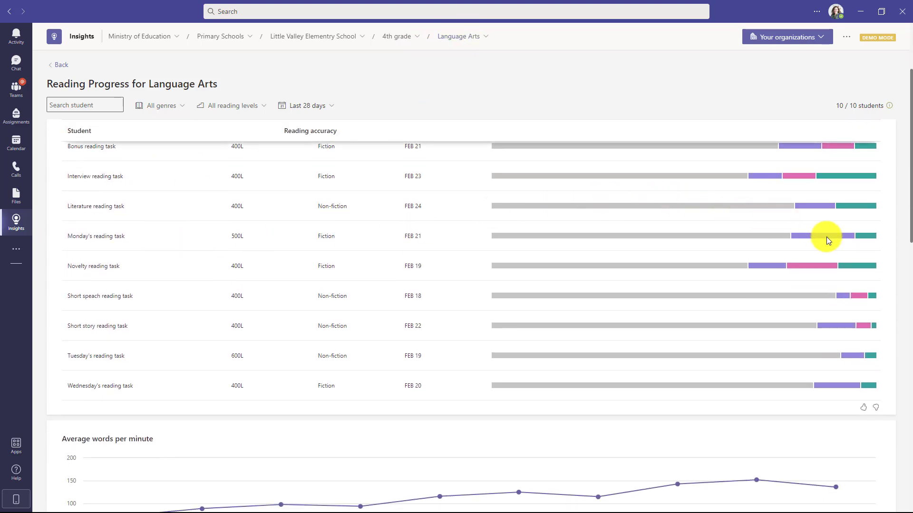
# Examine the Language Arts class's average words per minute, accuracy rate, challenging words and per-student reading accuracy.
pyautogui.scroll(-5, 618, 237)
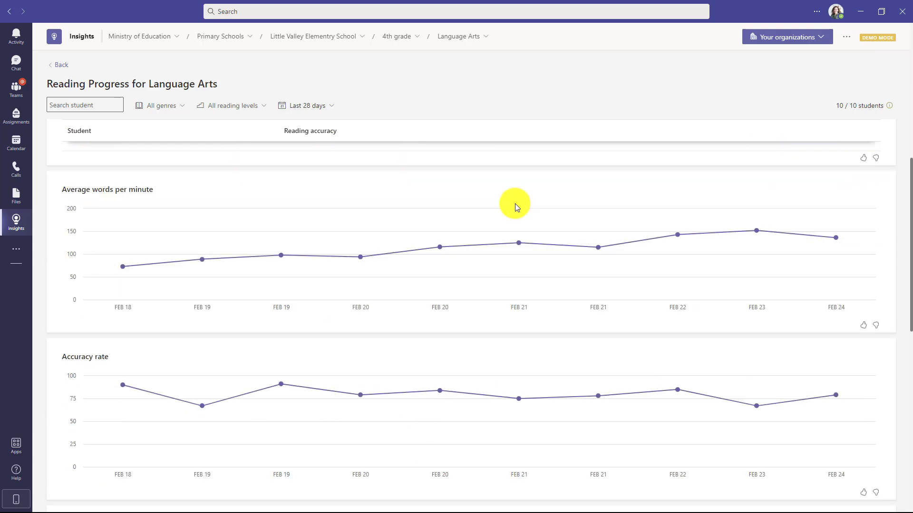
pyautogui.moveTo(521, 243)
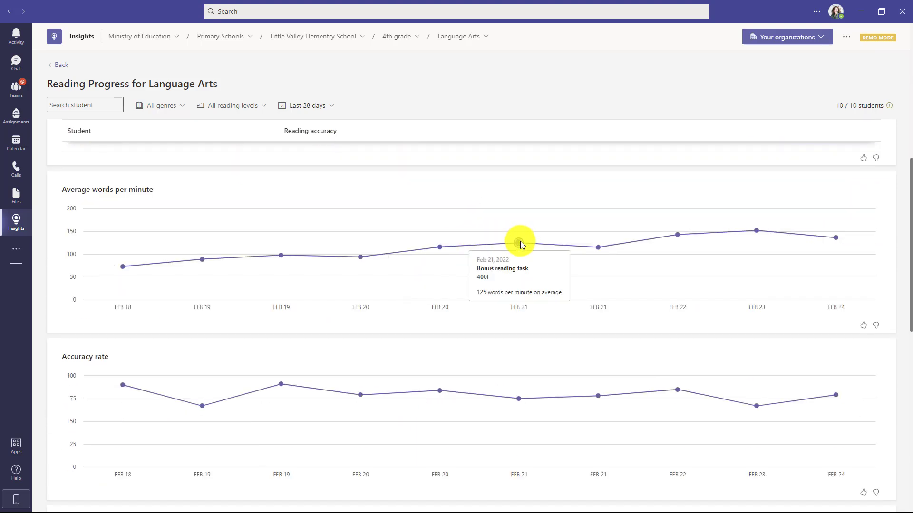
pyautogui.moveTo(611, 250)
pyautogui.scroll(-7, 413, 290)
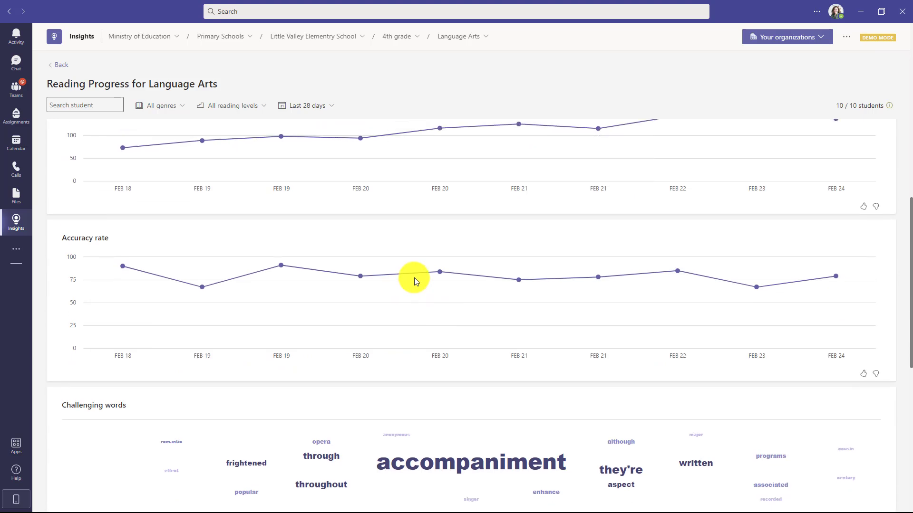
pyautogui.moveTo(403, 248)
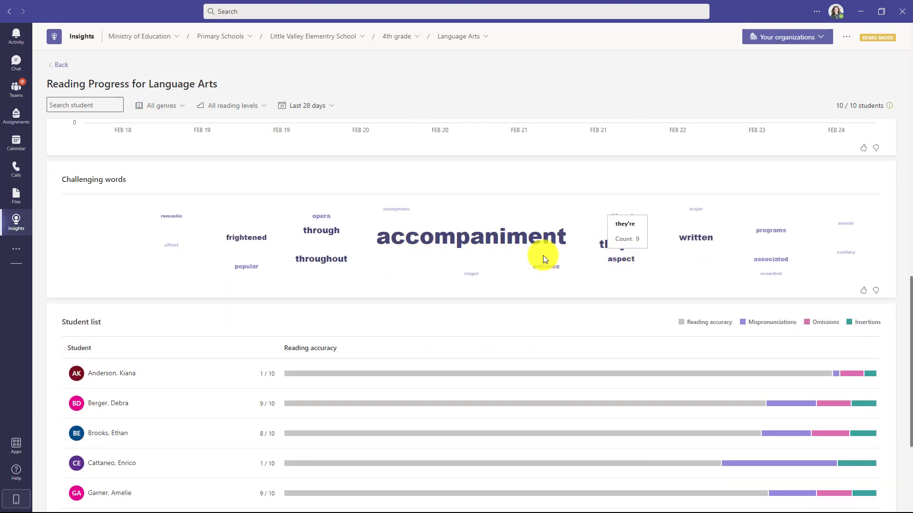
pyautogui.scroll(-3, 364, 304)
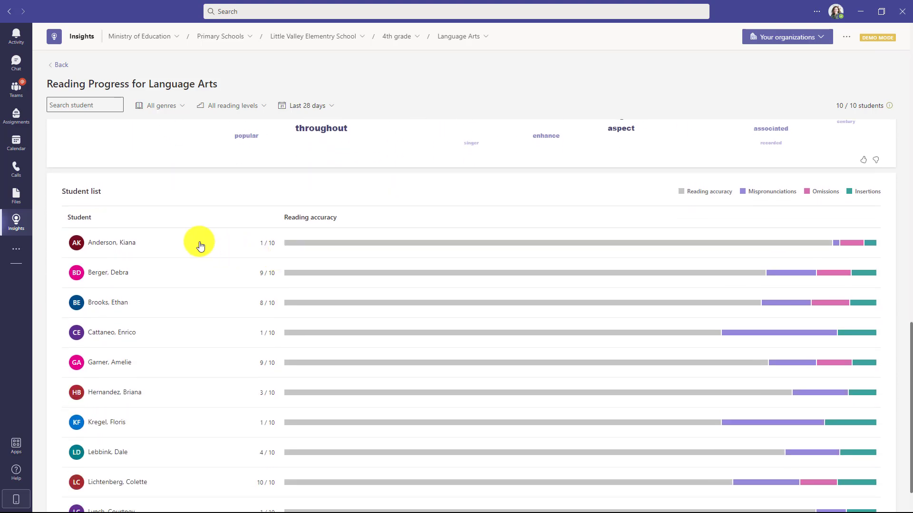
pyautogui.scroll(-1, 235, 250)
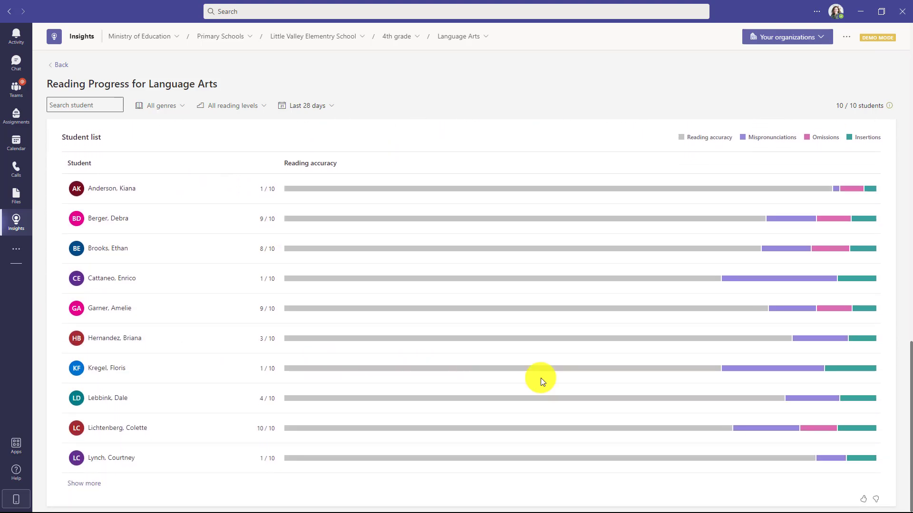
pyautogui.moveTo(768, 370)
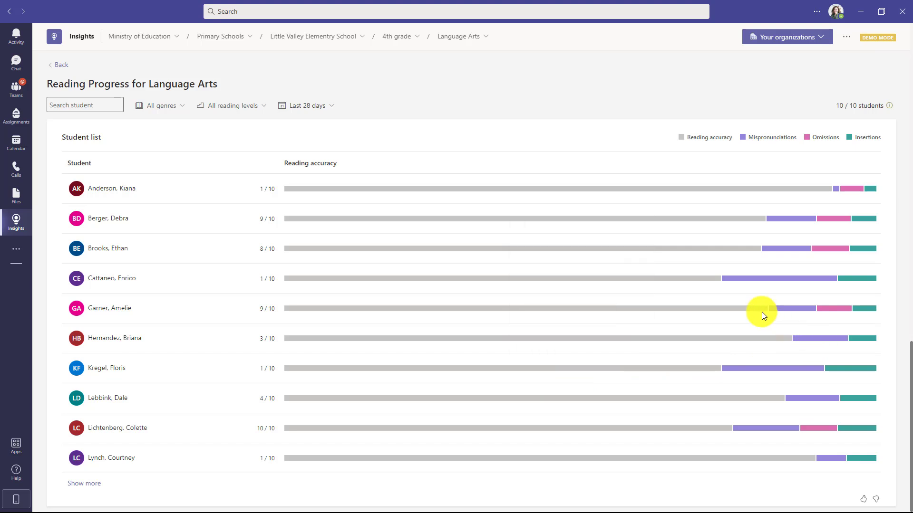
pyautogui.moveTo(746, 306)
# Look through the genre, reading level and date range filter options of the Language Arts report.
pyautogui.scroll(15, 580, 265)
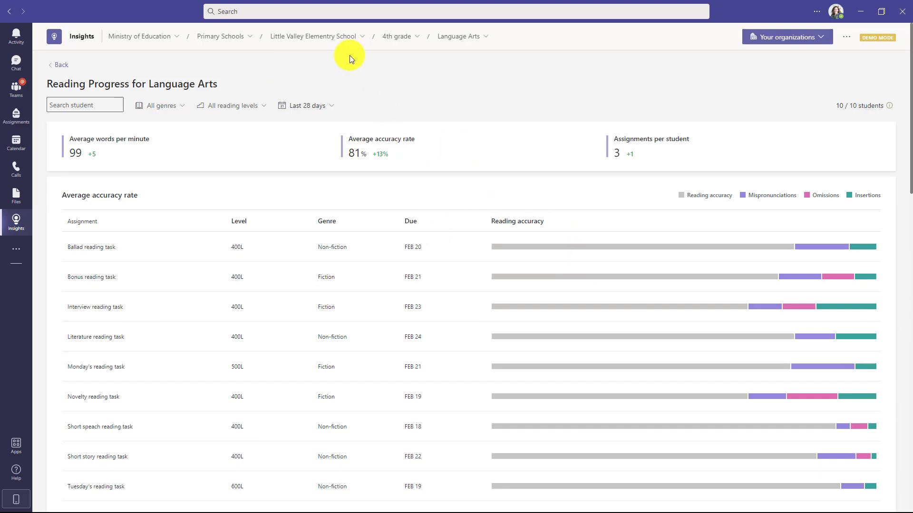
pyautogui.click(165, 110)
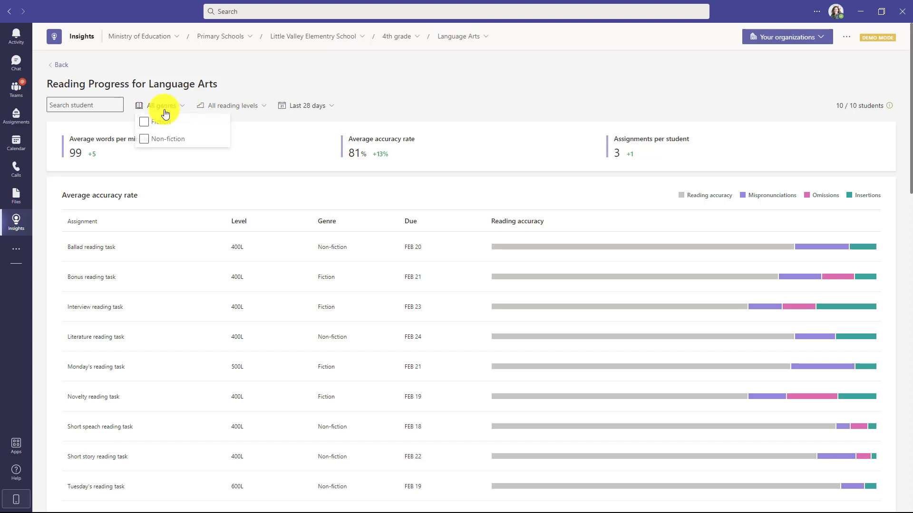
pyautogui.click(230, 109)
pyautogui.click(311, 107)
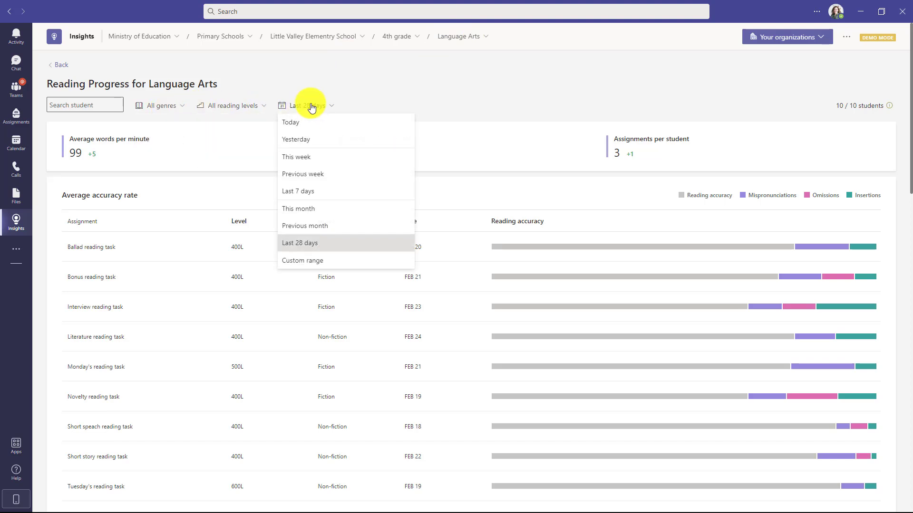
# Narrow the Language Arts report to a single student, the second-to-last one in the student list.
pyautogui.click(76, 105)
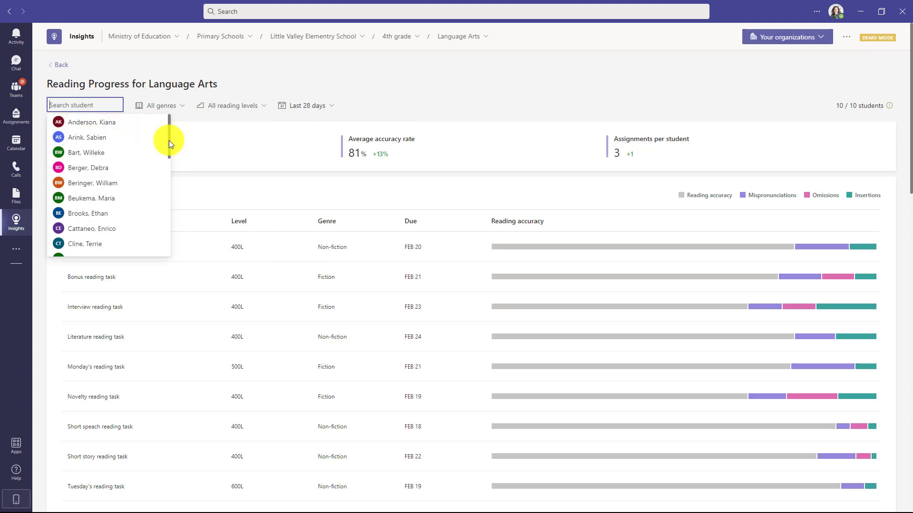
pyautogui.moveTo(170, 143); pyautogui.dragTo(170, 241)
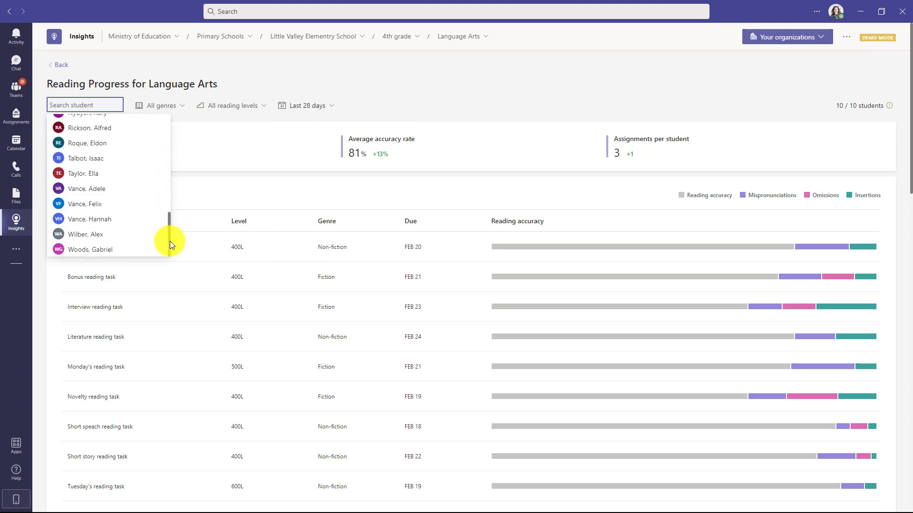
pyautogui.click(86, 237)
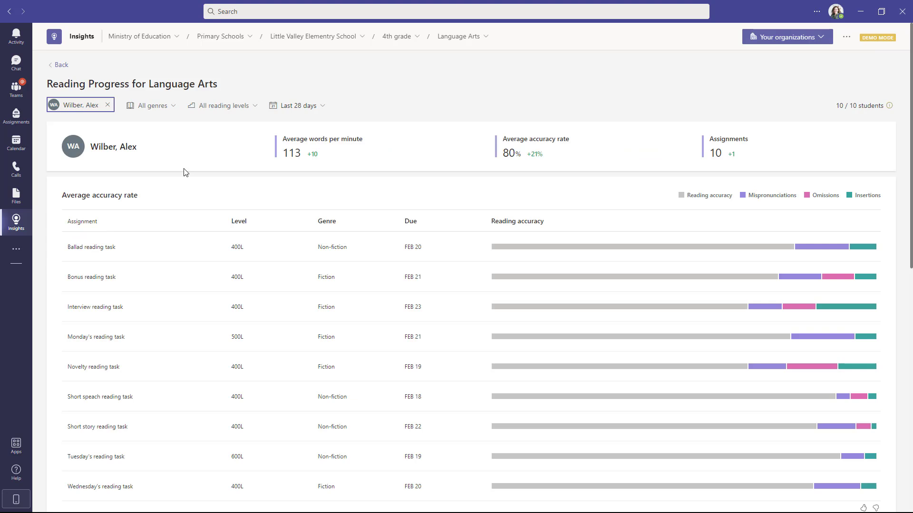